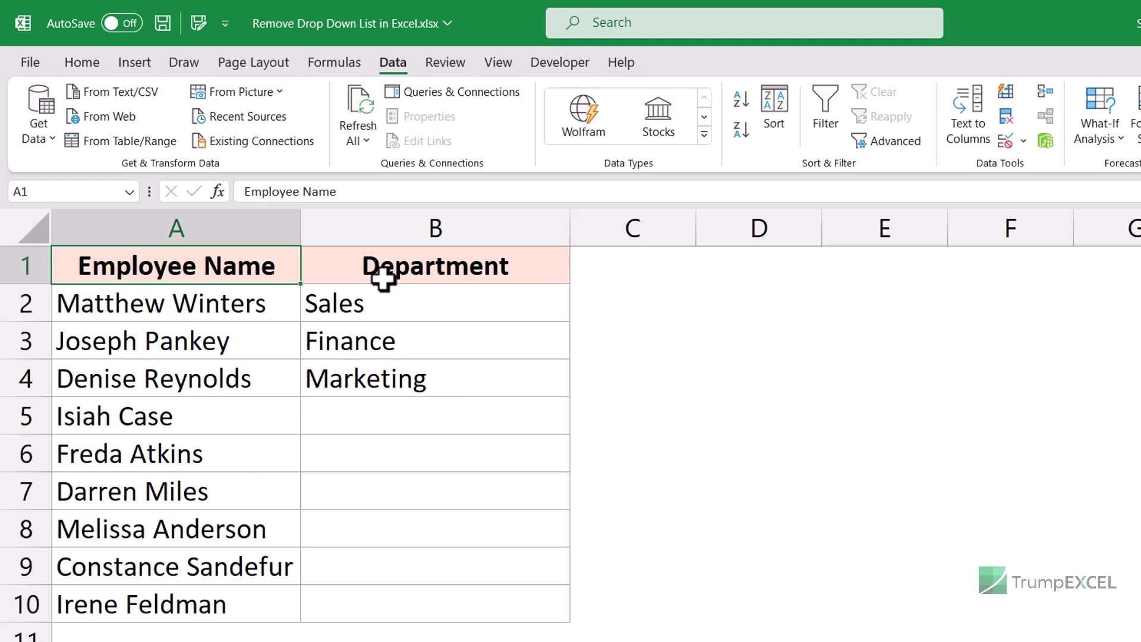
Examine the department drop-down options in B2 and the matching departments on the Source List sheet.
{"action": "left_click", "coordinate": [438, 308]}
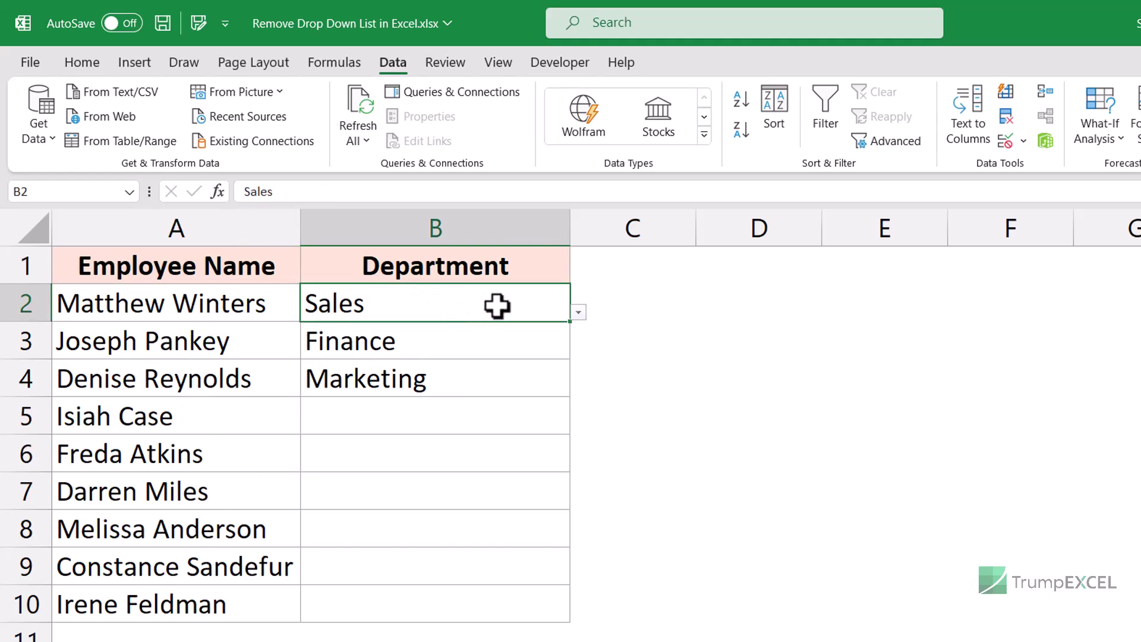
{"action": "left_click", "coordinate": [579, 314]}
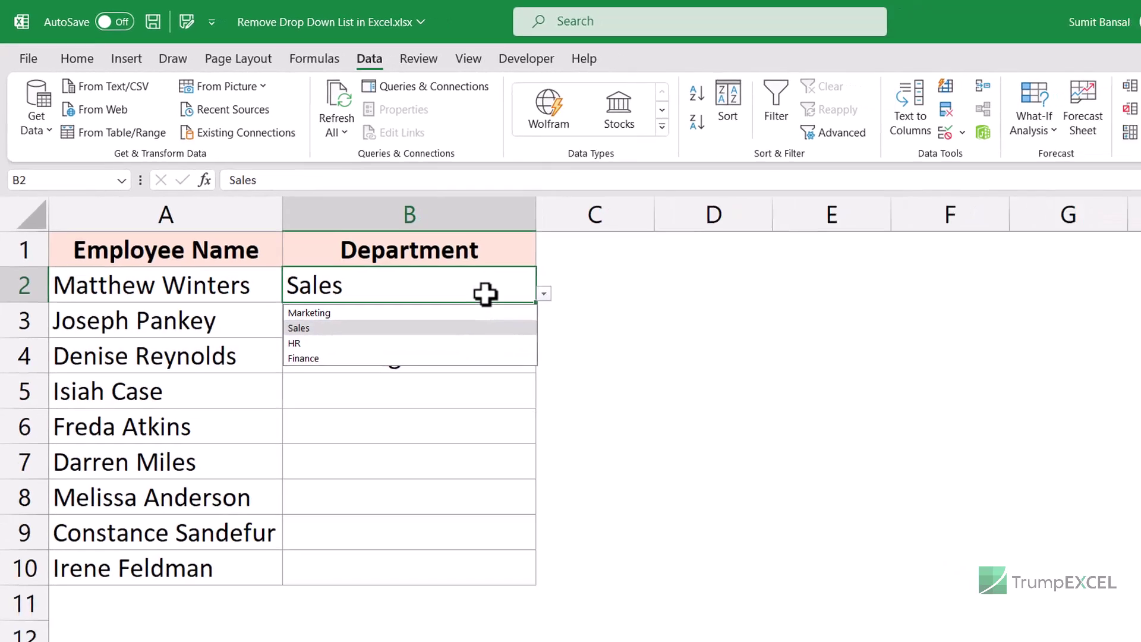
{"action": "left_click", "coordinate": [485, 294]}
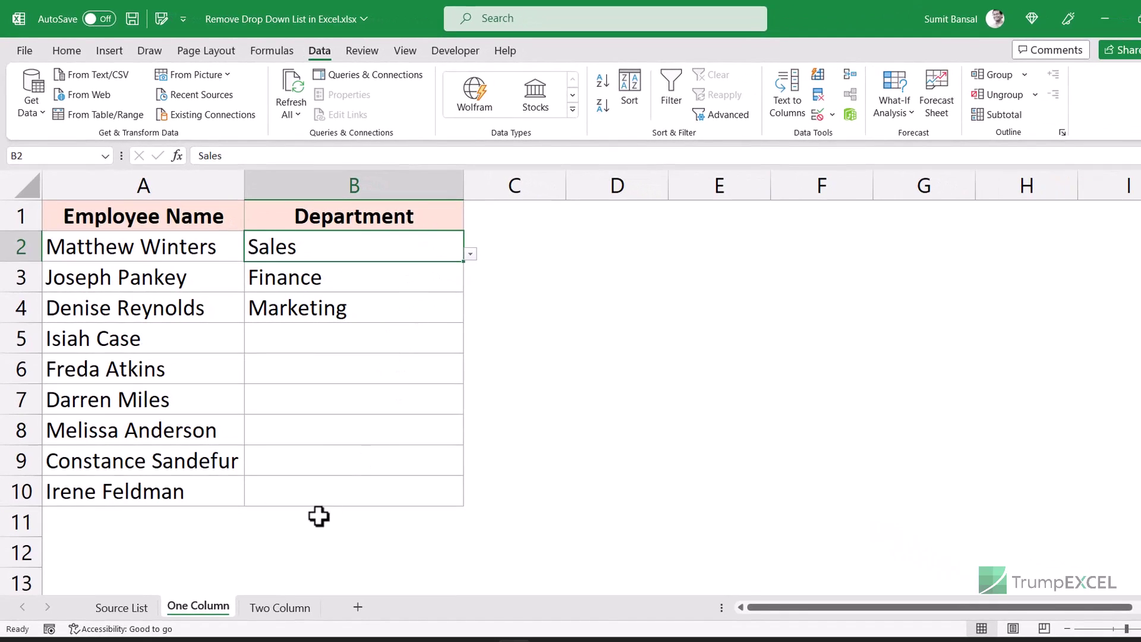
{"action": "left_click", "coordinate": [140, 607]}
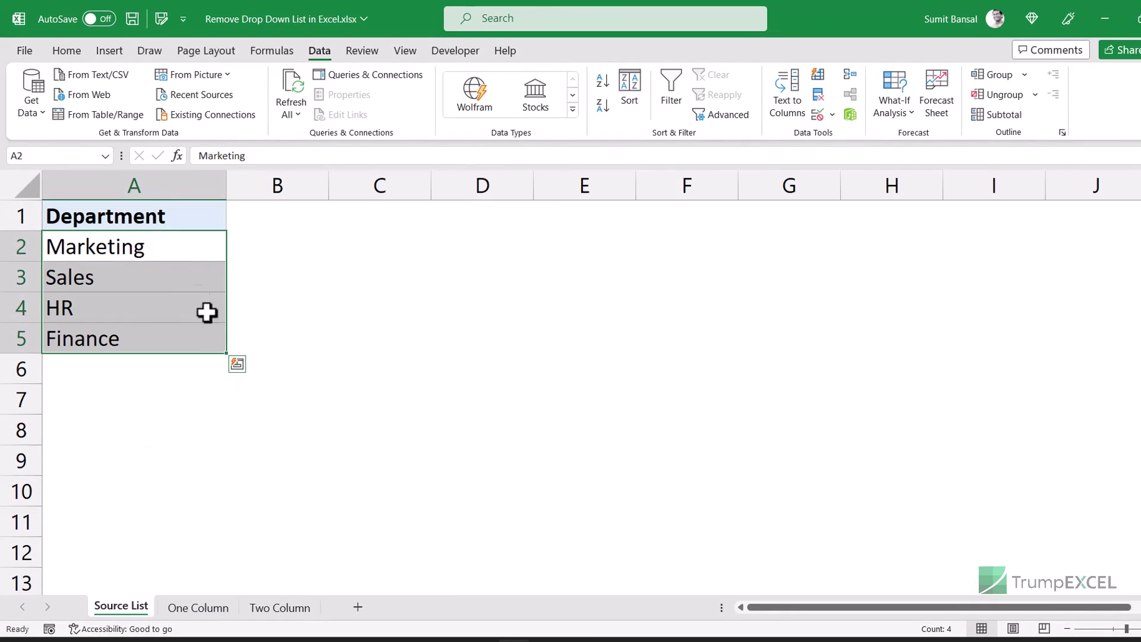
{"action": "left_click", "coordinate": [162, 221]}
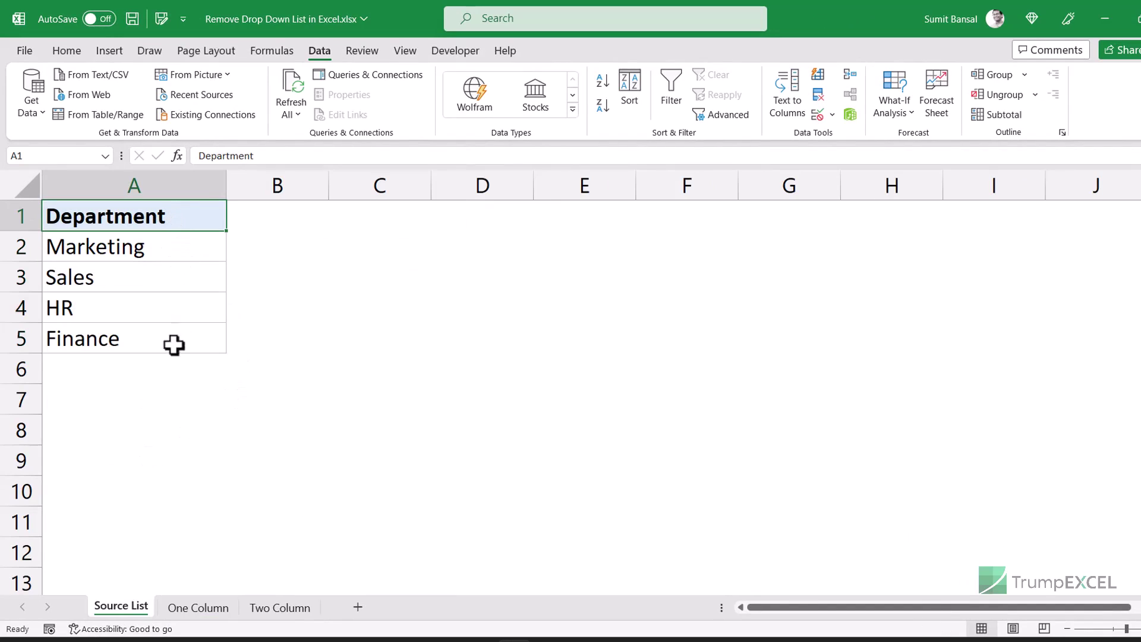
{"action": "left_click", "coordinate": [193, 608]}
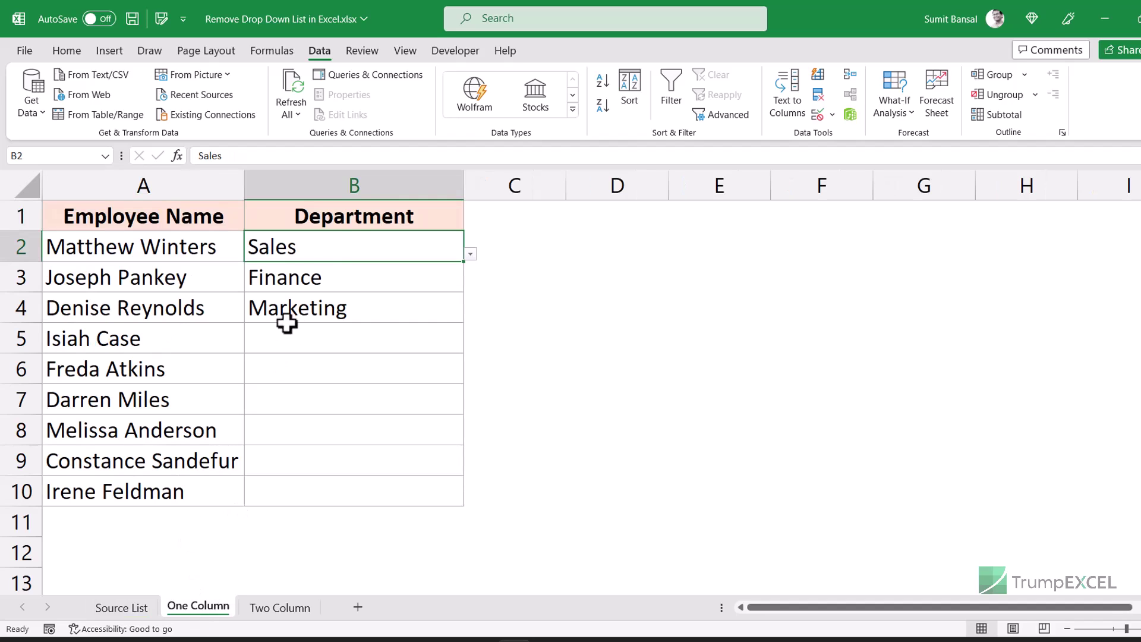
Compare the drop-down options in the blank cell B5 of the One Column sheet with the Source List sheet.
{"action": "left_click", "coordinate": [450, 340]}
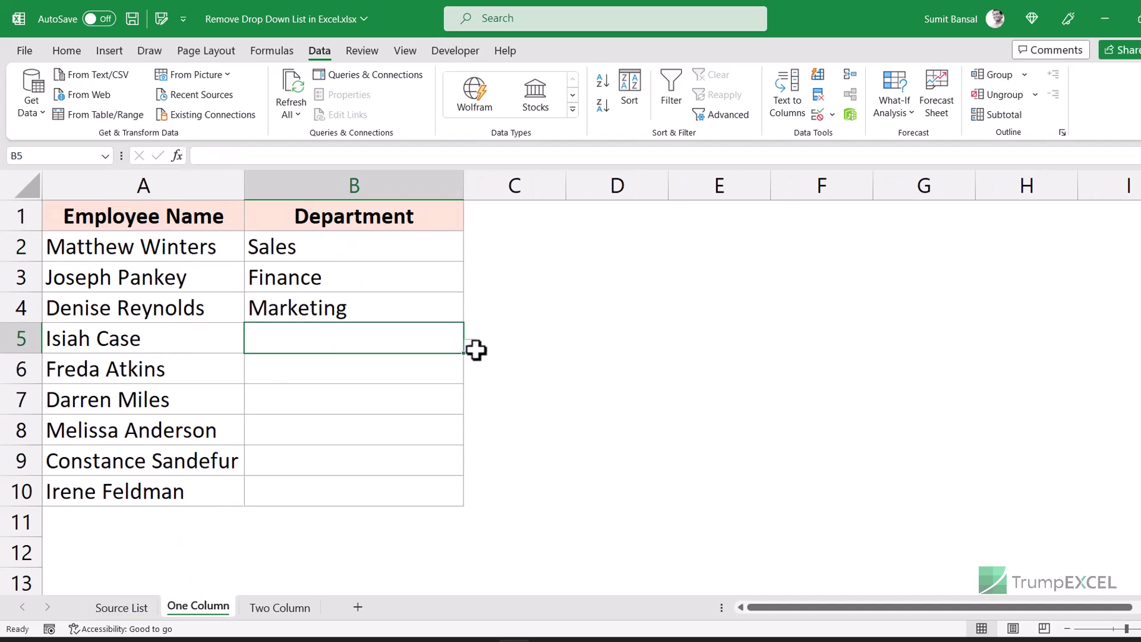
{"action": "left_click", "coordinate": [471, 347]}
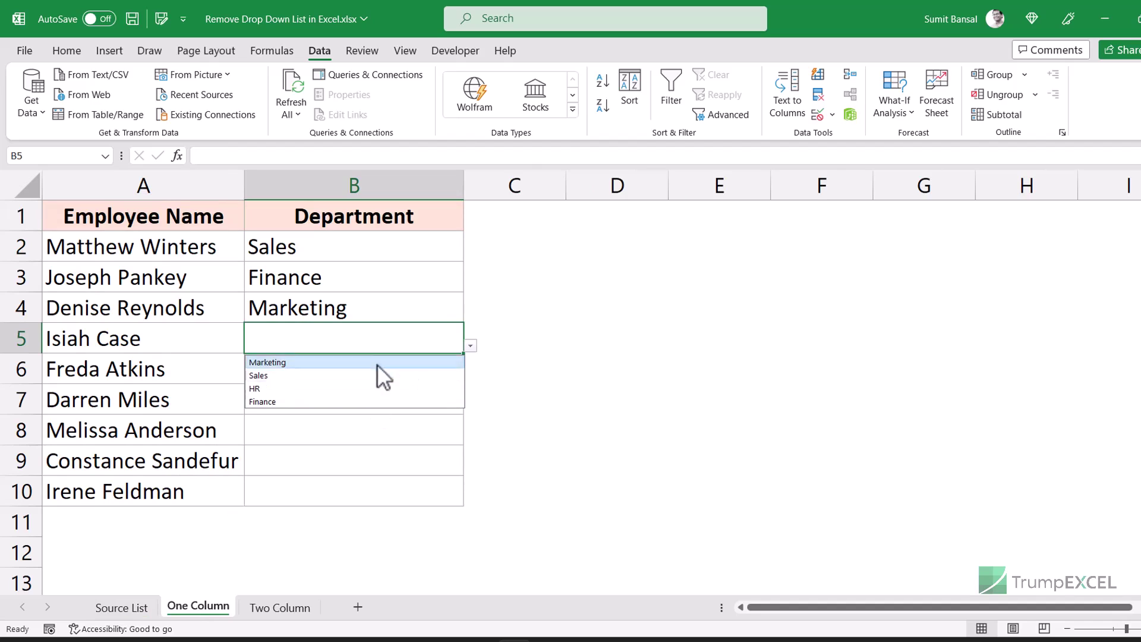
{"action": "left_click", "coordinate": [128, 609]}
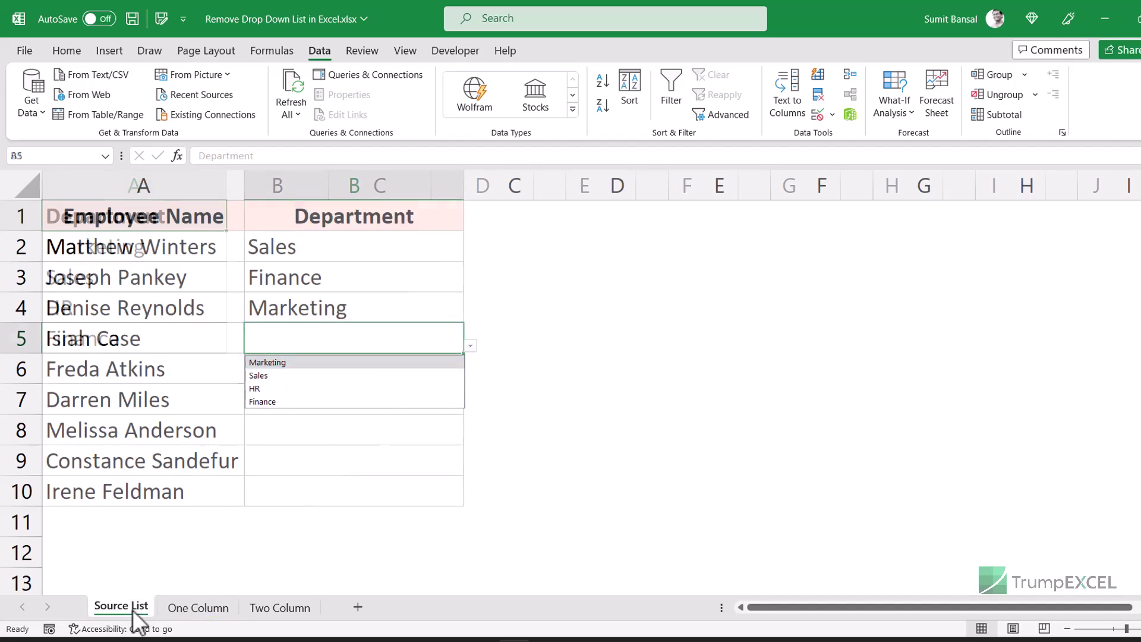
{"action": "left_click", "coordinate": [199, 609]}
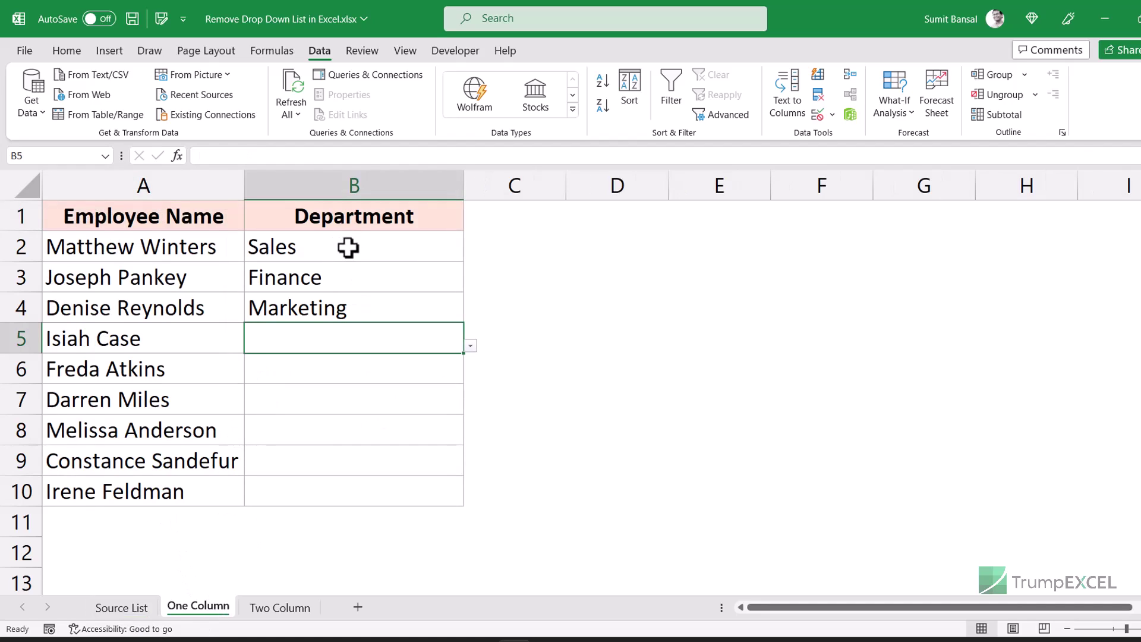
Remove the drop-down lists from department cells B2:B10 by clearing all their data validation settings.
{"action": "left_click_drag", "start_coordinate": [352, 253], "coordinate": [345, 480]}
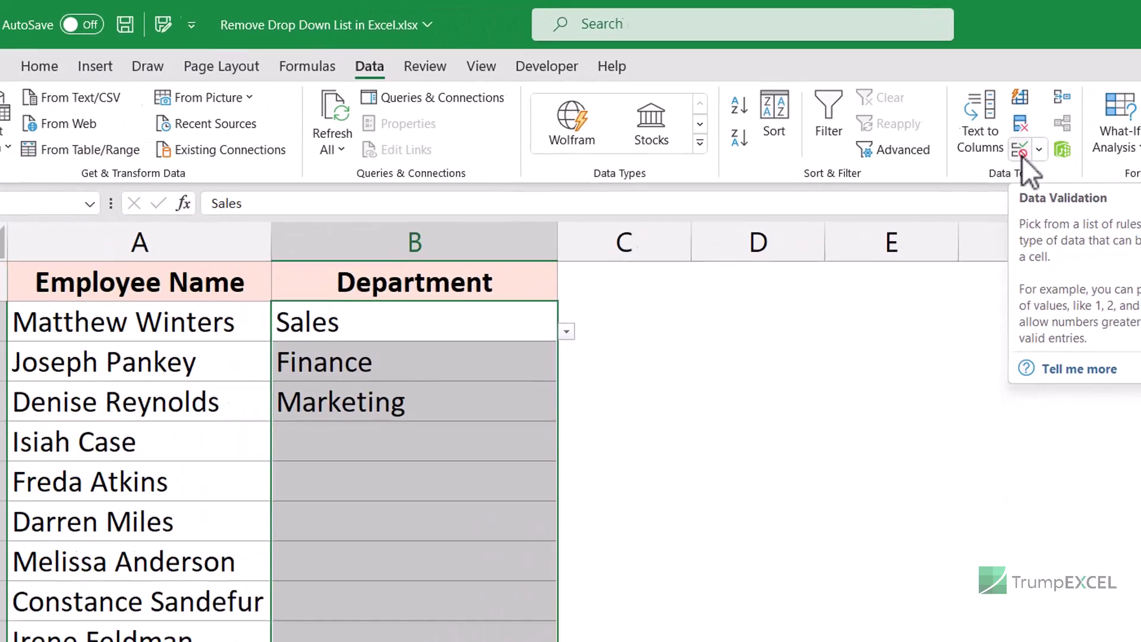
{"action": "left_click", "coordinate": [966, 198]}
{"action": "left_click_drag", "start_coordinate": [723, 308], "coordinate": [805, 291]}
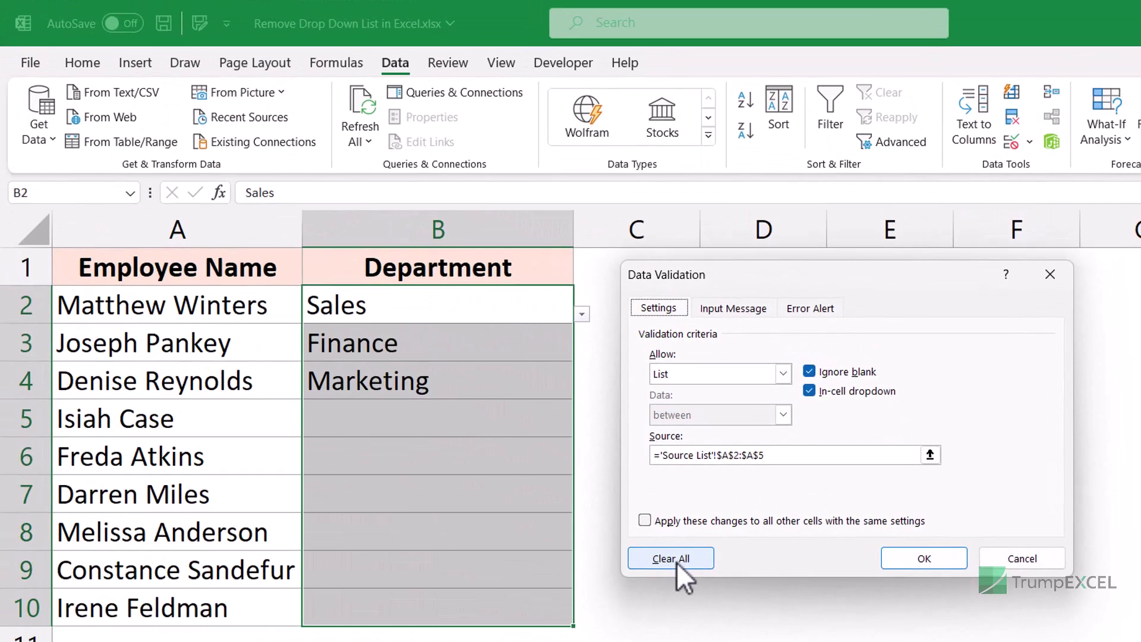
{"action": "left_click", "coordinate": [636, 557]}
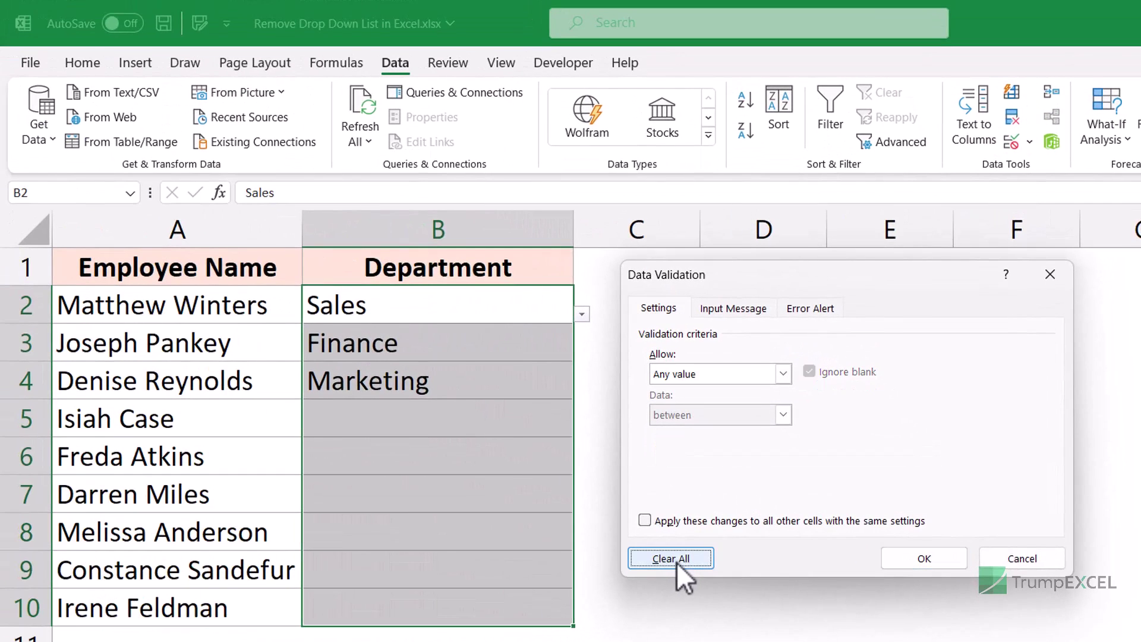
{"action": "left_click", "coordinate": [920, 553]}
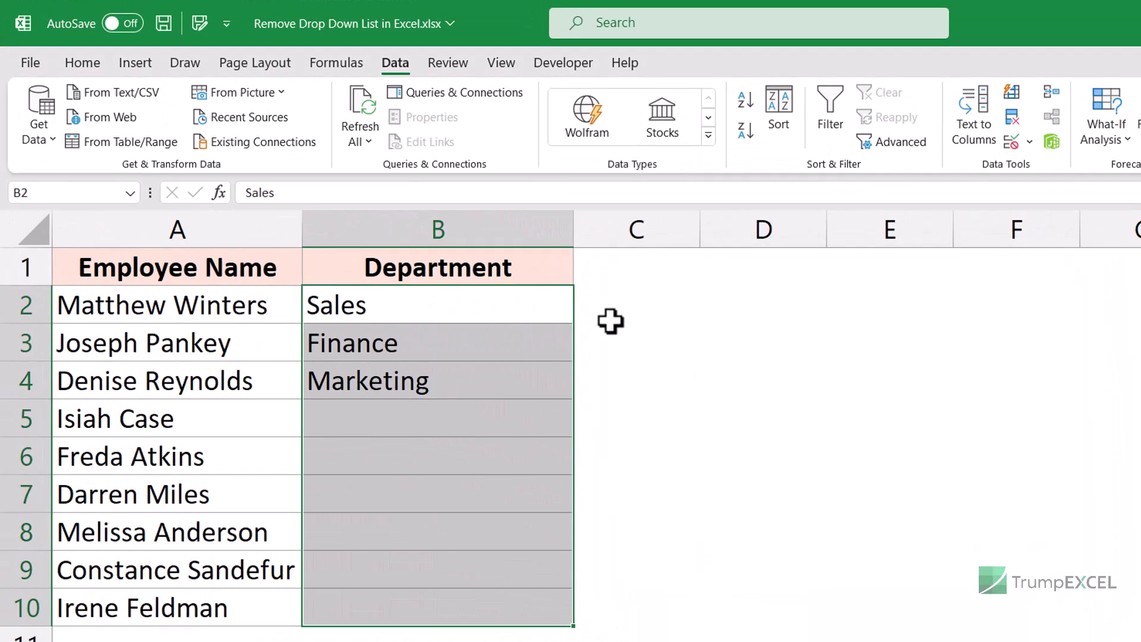
Check the department cells between B2 and B5 for drop-down arrows.
{"action": "left_click", "coordinate": [548, 315]}
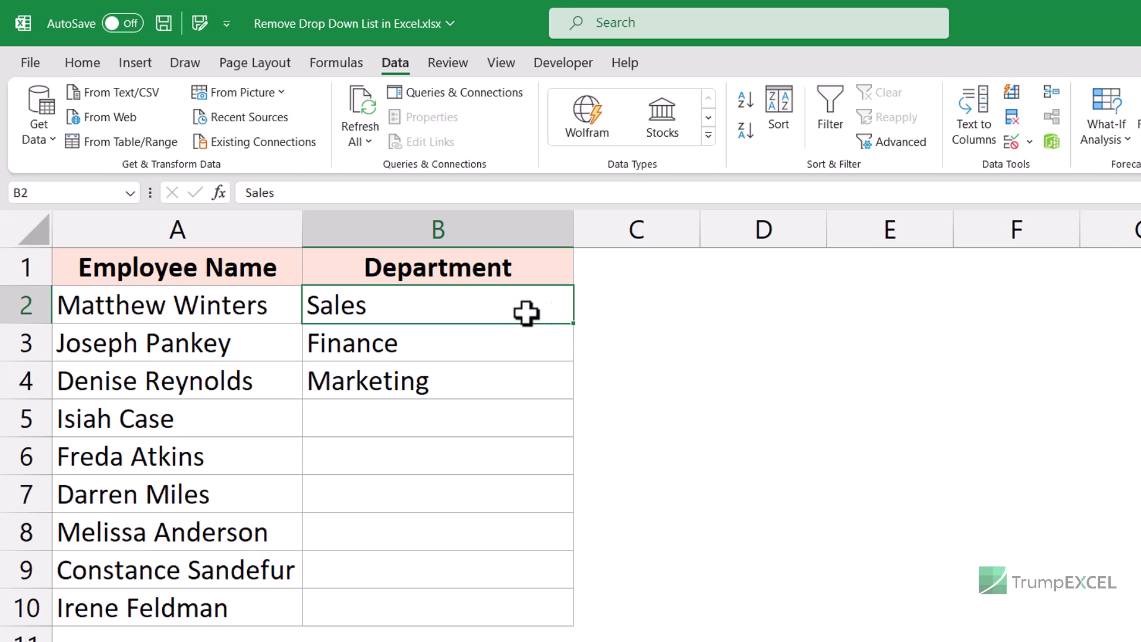
{"action": "left_click_drag", "start_coordinate": [517, 311], "coordinate": [484, 408]}
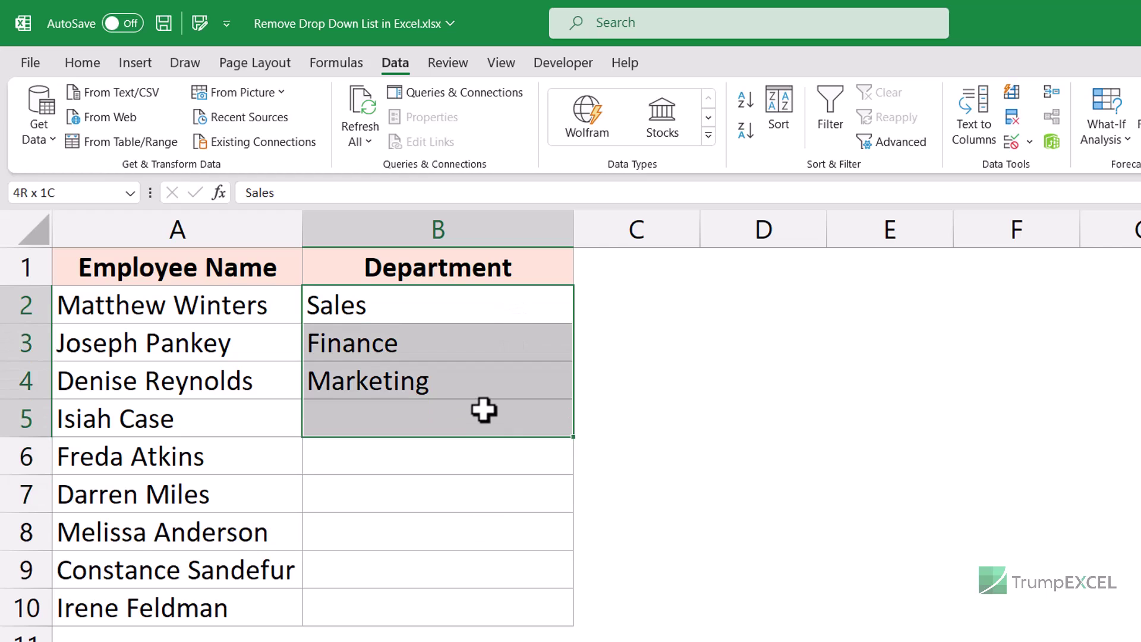
{"action": "left_click", "coordinate": [481, 387]}
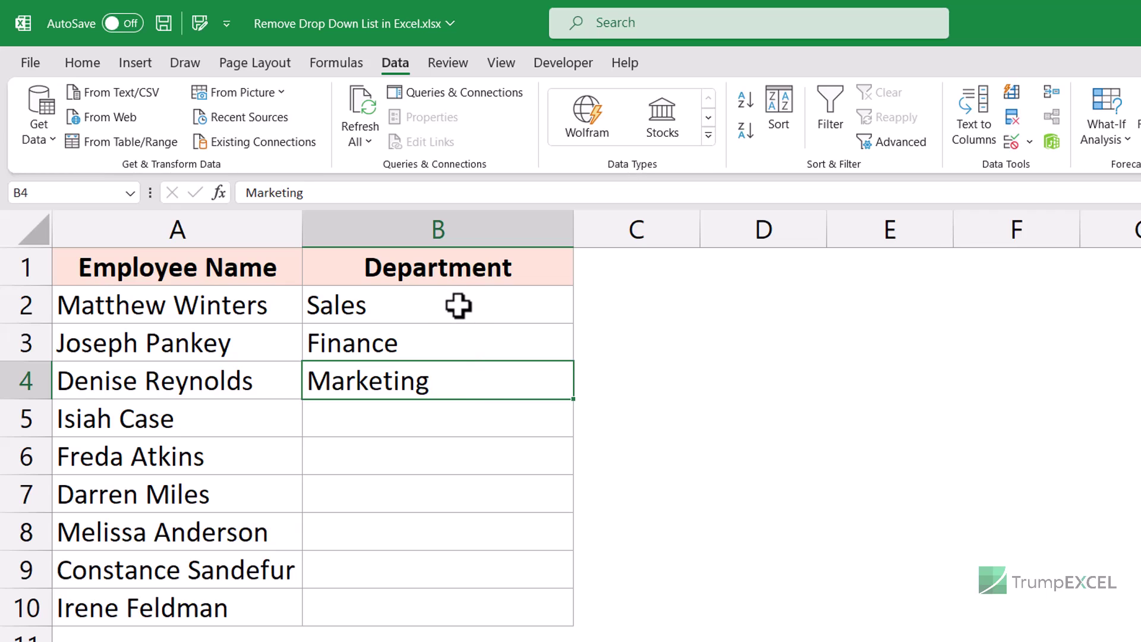
{"action": "left_click", "coordinate": [458, 419]}
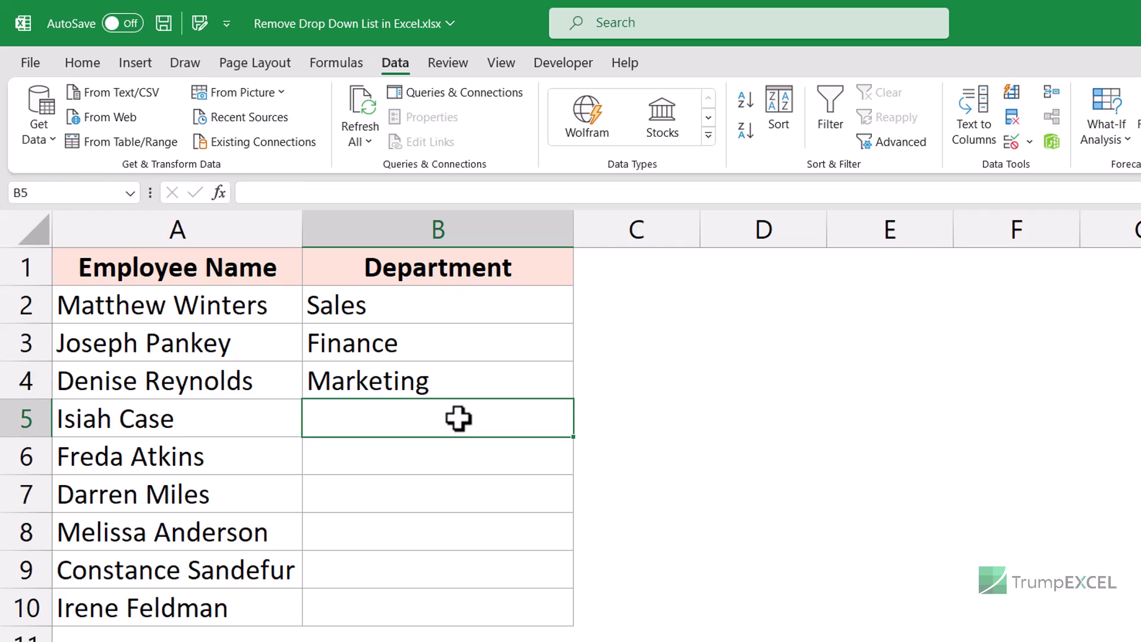
{"action": "left_click", "coordinate": [482, 310]}
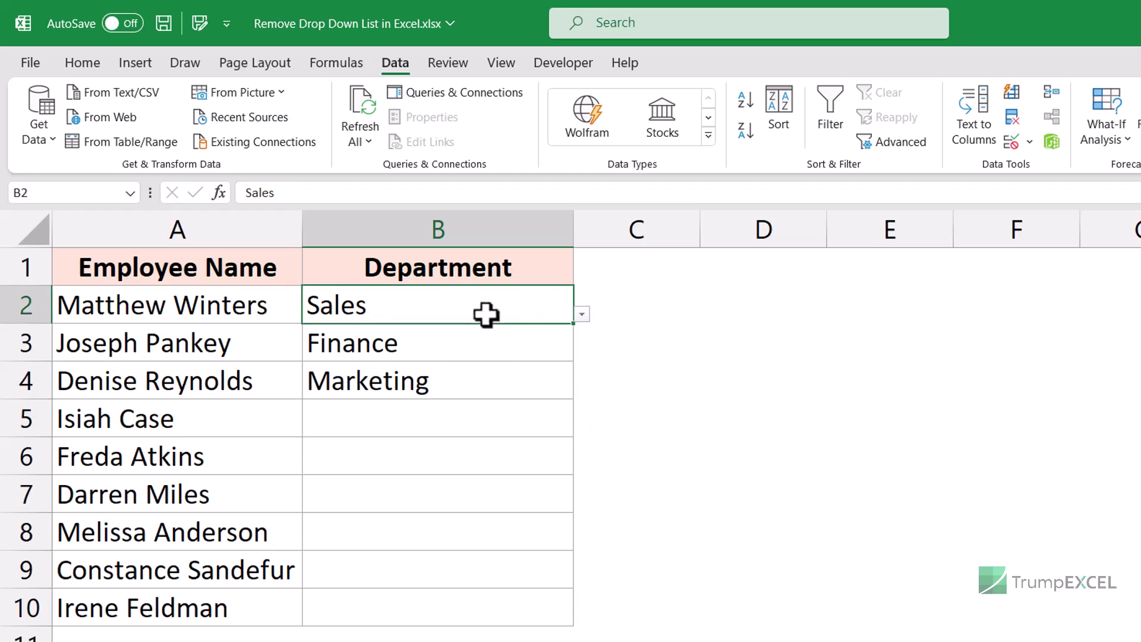
{"action": "left_click", "coordinate": [503, 417]}
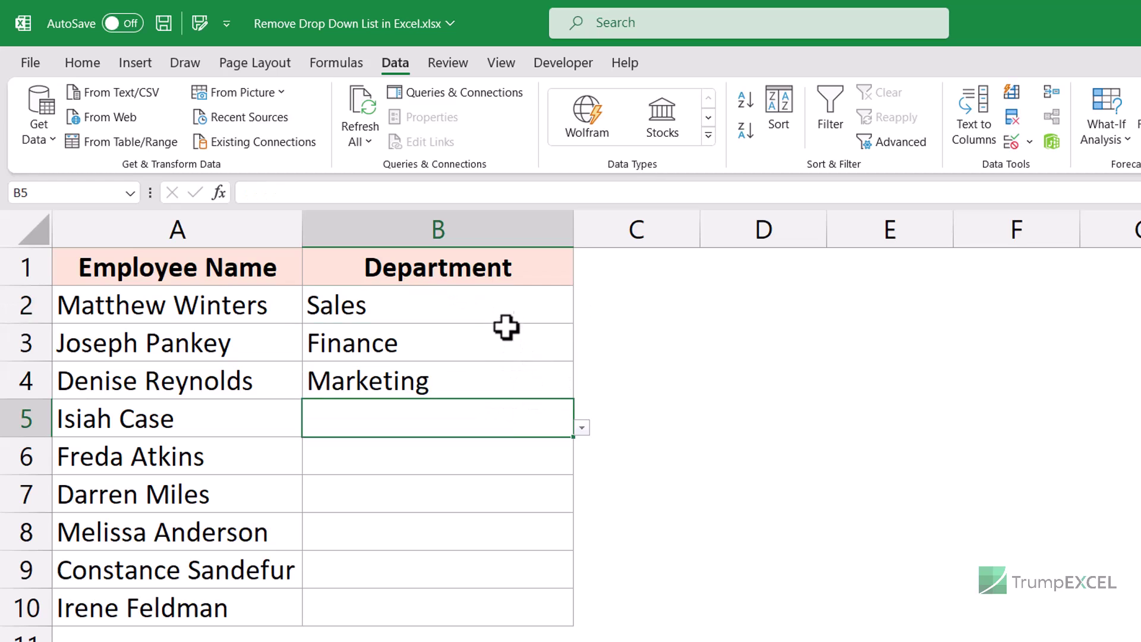
Clear everything from department cells B2:B10 with Clear All, and undo the clearing.
{"action": "left_click_drag", "start_coordinate": [505, 315], "coordinate": [484, 599]}
{"action": "key", "text": "ctrl+c"}
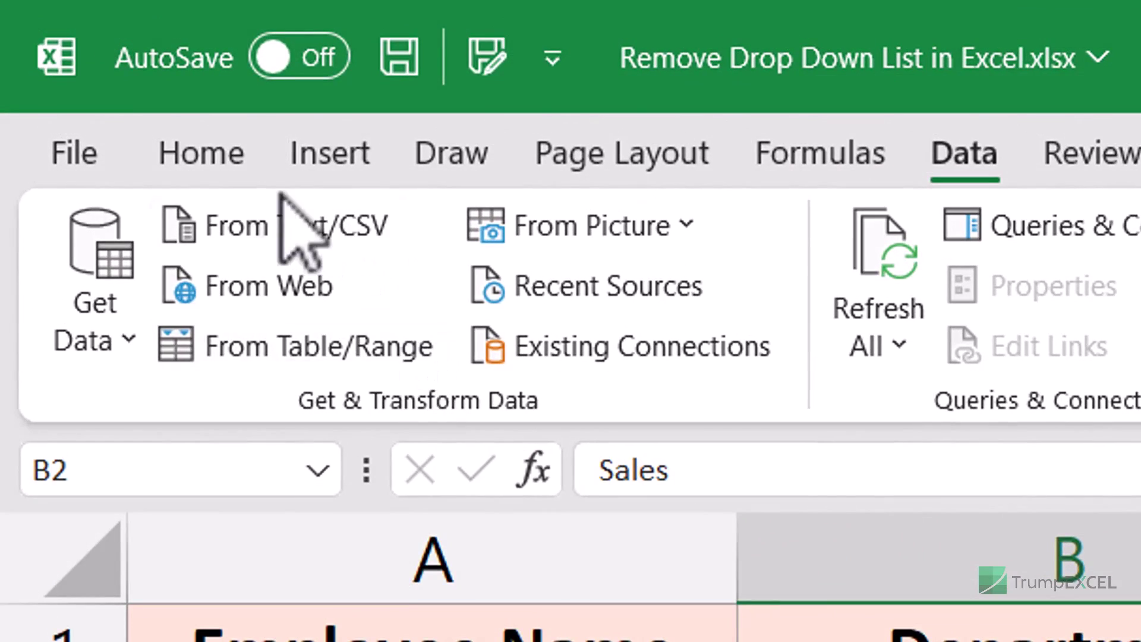
{"action": "left_click", "coordinate": [100, 76]}
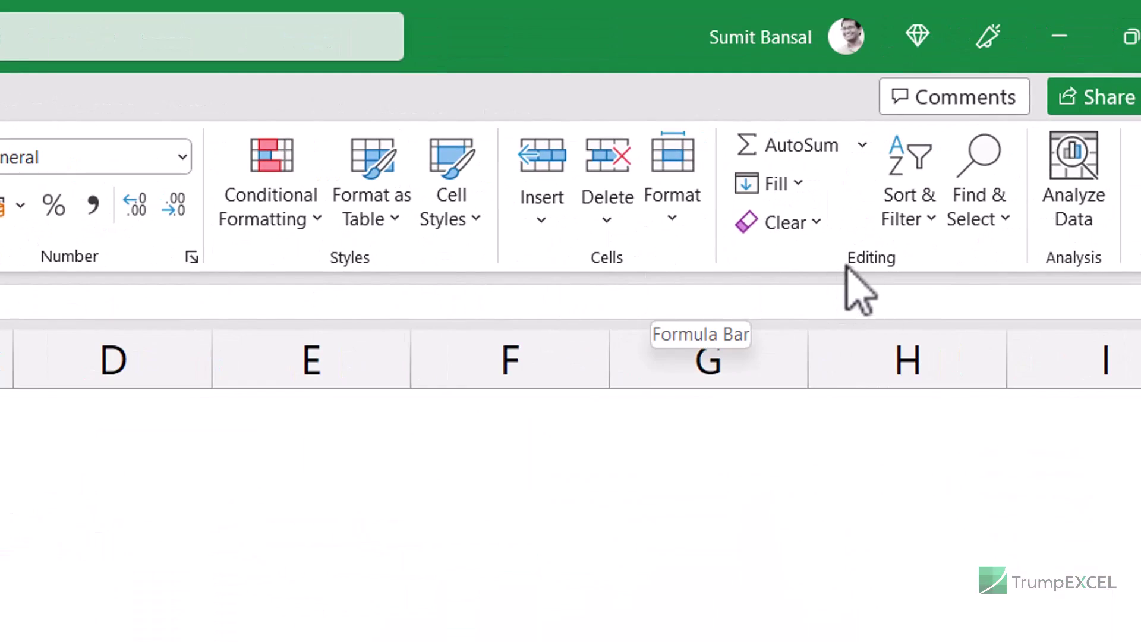
{"action": "left_click", "coordinate": [817, 229]}
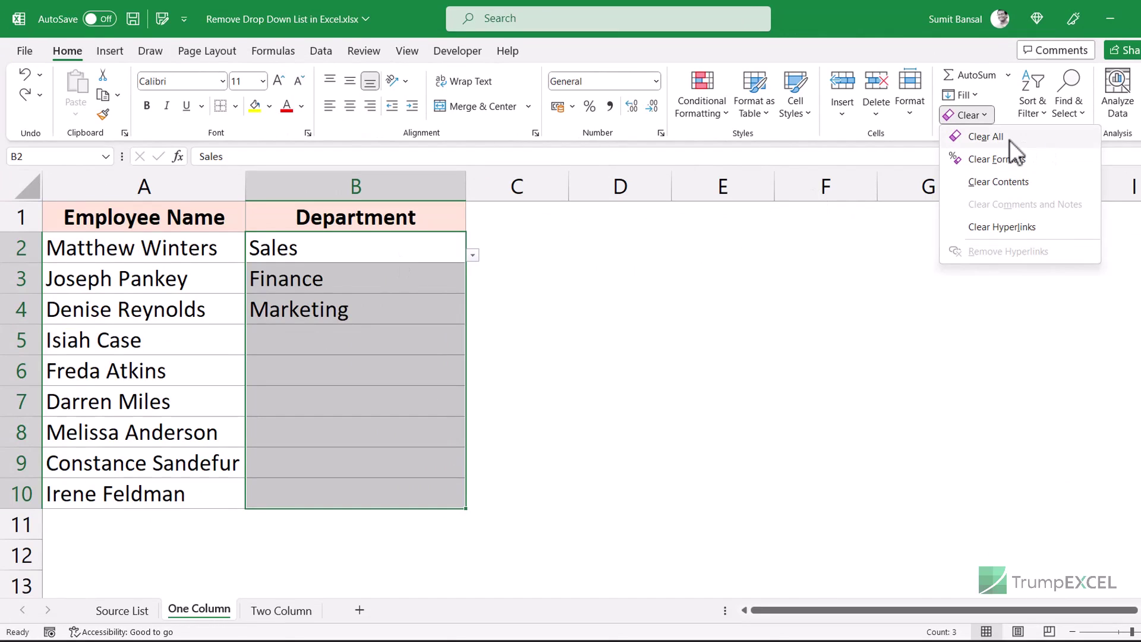
{"action": "left_click", "coordinate": [978, 138]}
{"action": "left_click", "coordinate": [606, 297]}
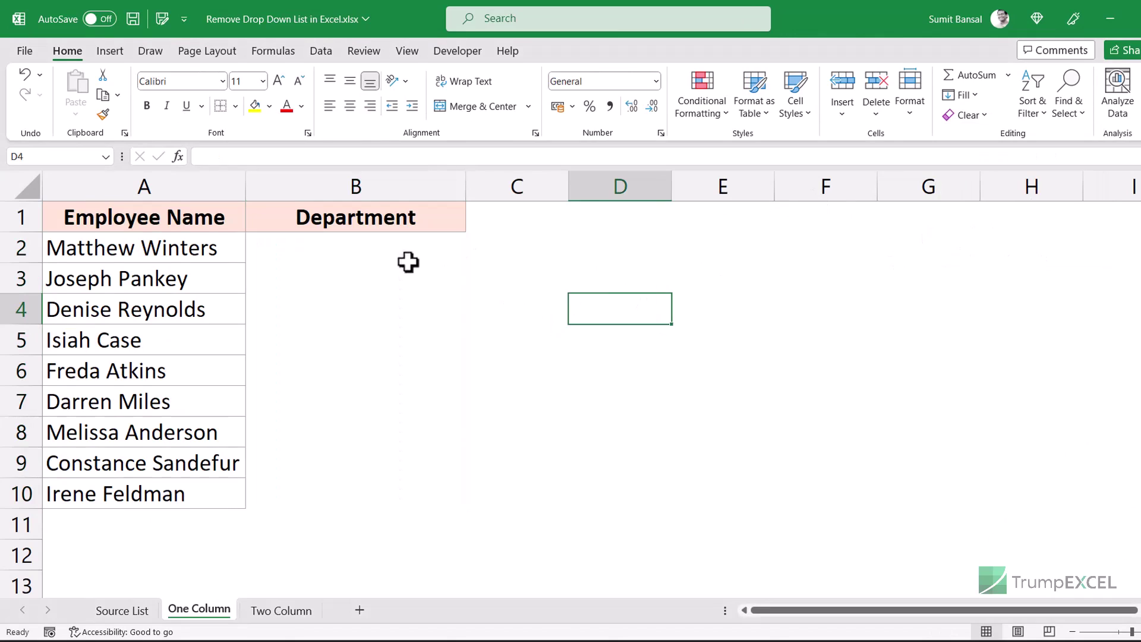
{"action": "left_click", "coordinate": [289, 256]}
{"action": "key", "text": "ctrl+v"}
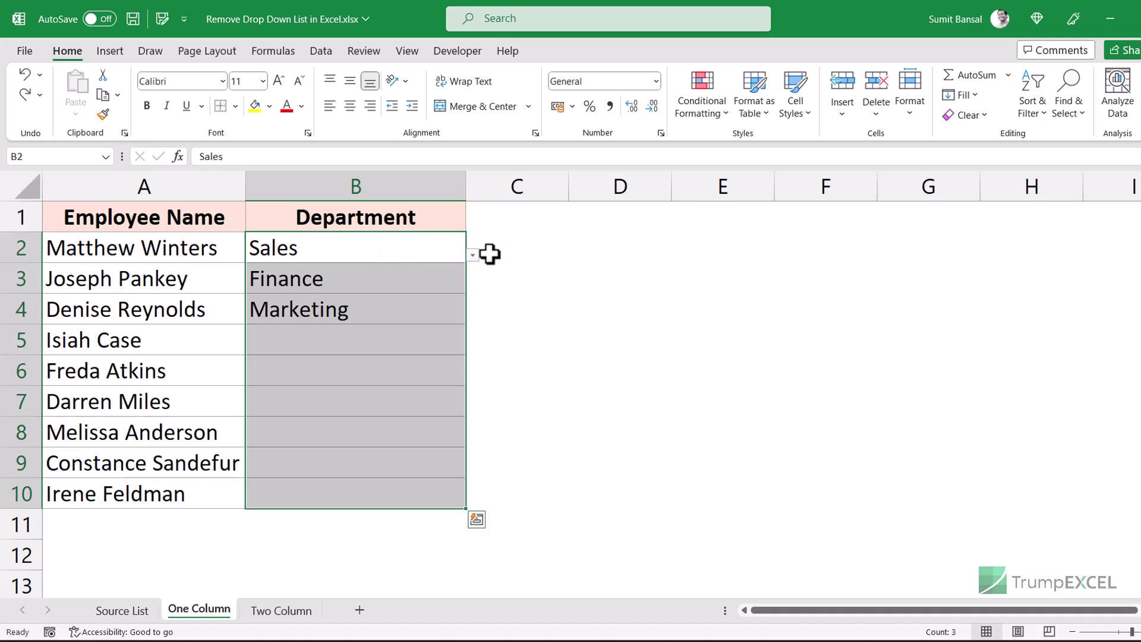
Copy the blank cell D2, paste it over department cells B2:B10, and undo the paste.
{"action": "left_click", "coordinate": [582, 250]}
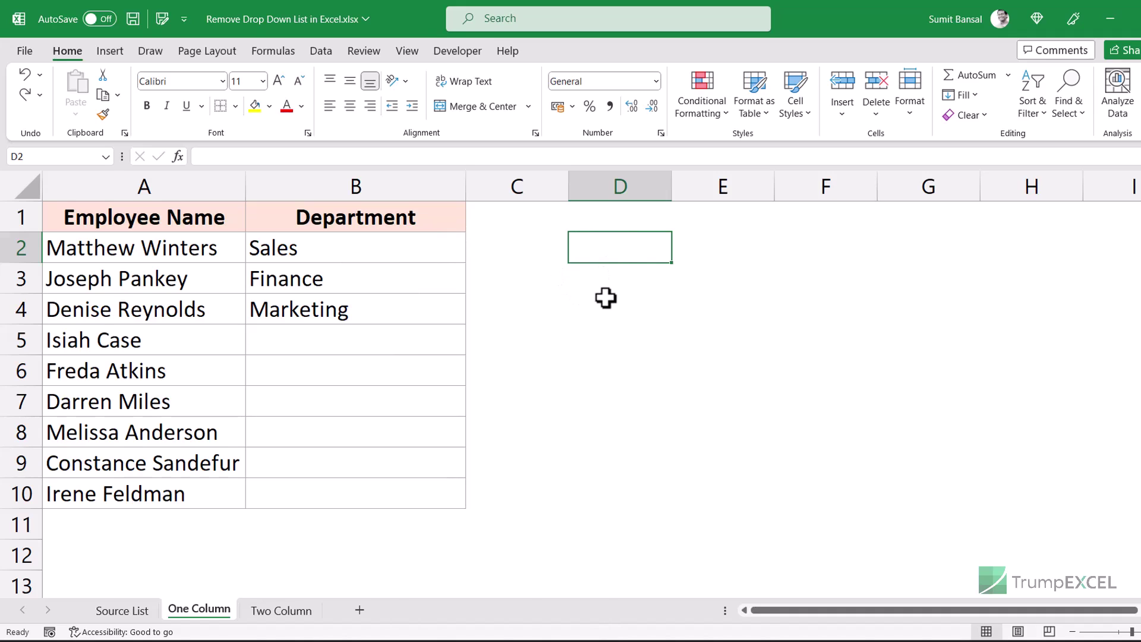
{"action": "key", "text": "ctrl+c"}
{"action": "left_click_drag", "start_coordinate": [410, 249], "coordinate": [401, 493]}
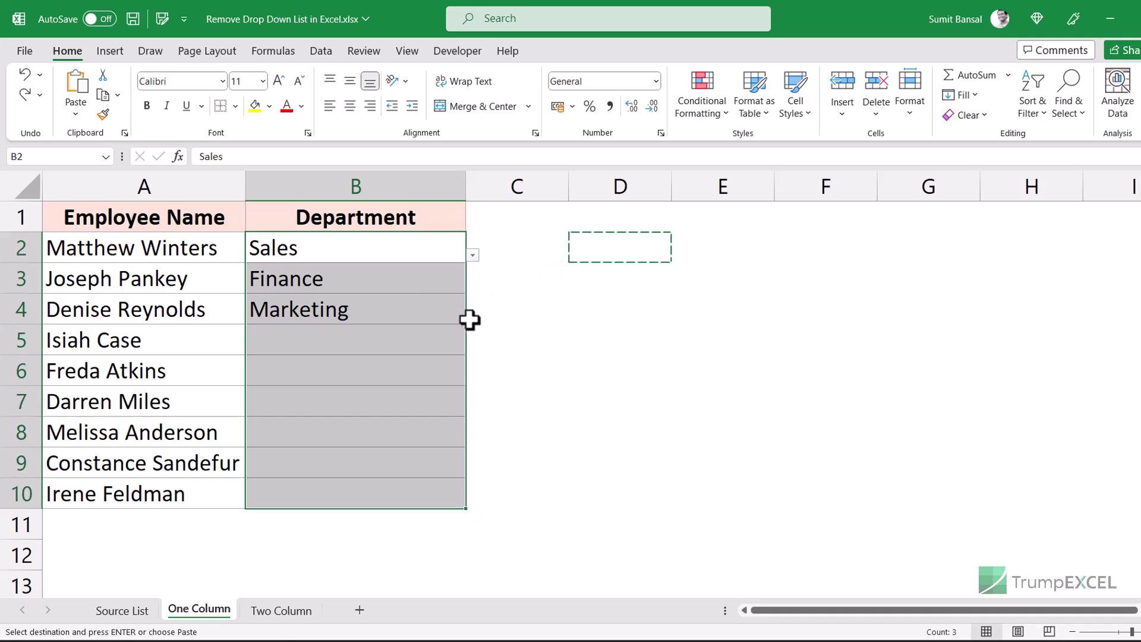
{"action": "key", "text": "ctrl+v"}
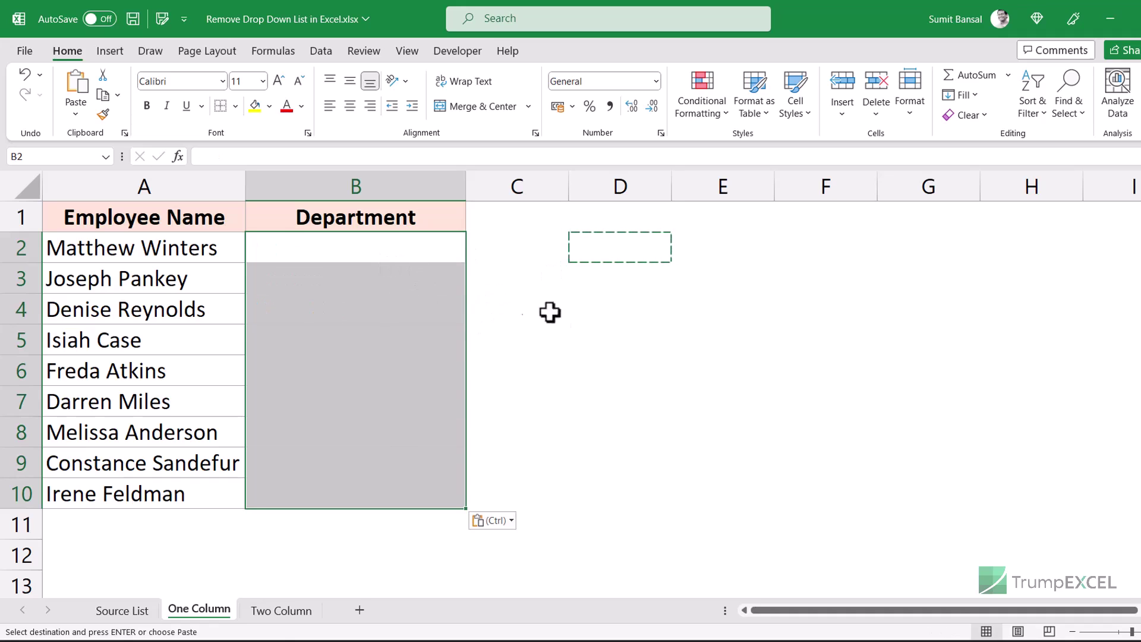
{"action": "left_click", "coordinate": [581, 318]}
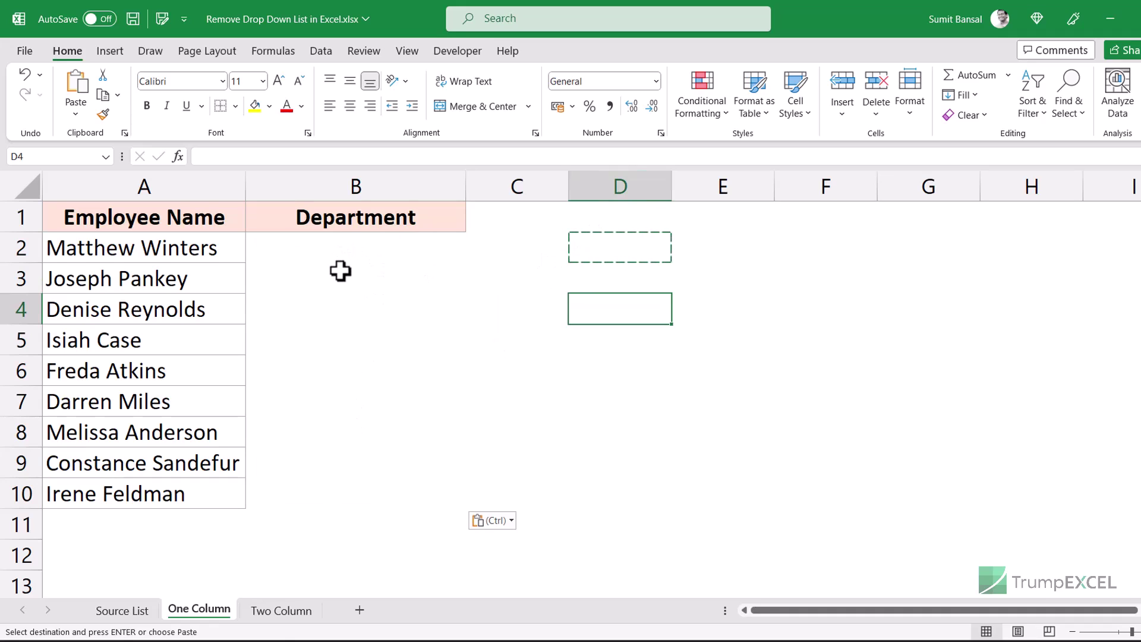
{"action": "key", "text": "ctrl+z"}
Copy the blank cell D2 and paste only its validation onto department cells B2:B10 using Paste Special.
{"action": "left_click", "coordinate": [618, 252]}
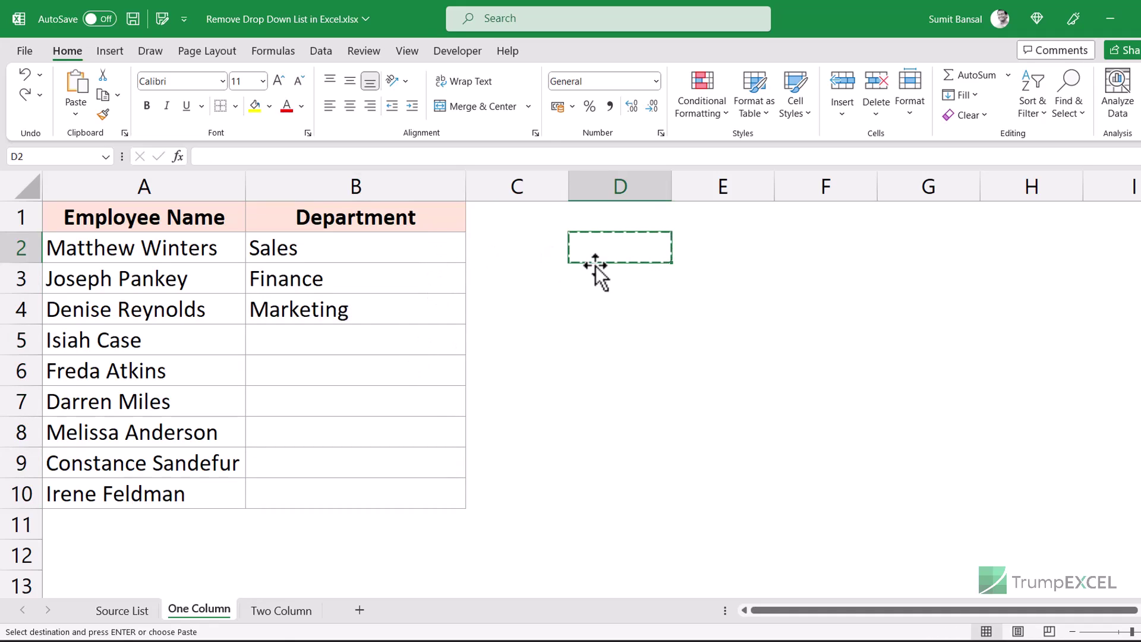
{"action": "left_click_drag", "start_coordinate": [344, 257], "coordinate": [322, 492]}
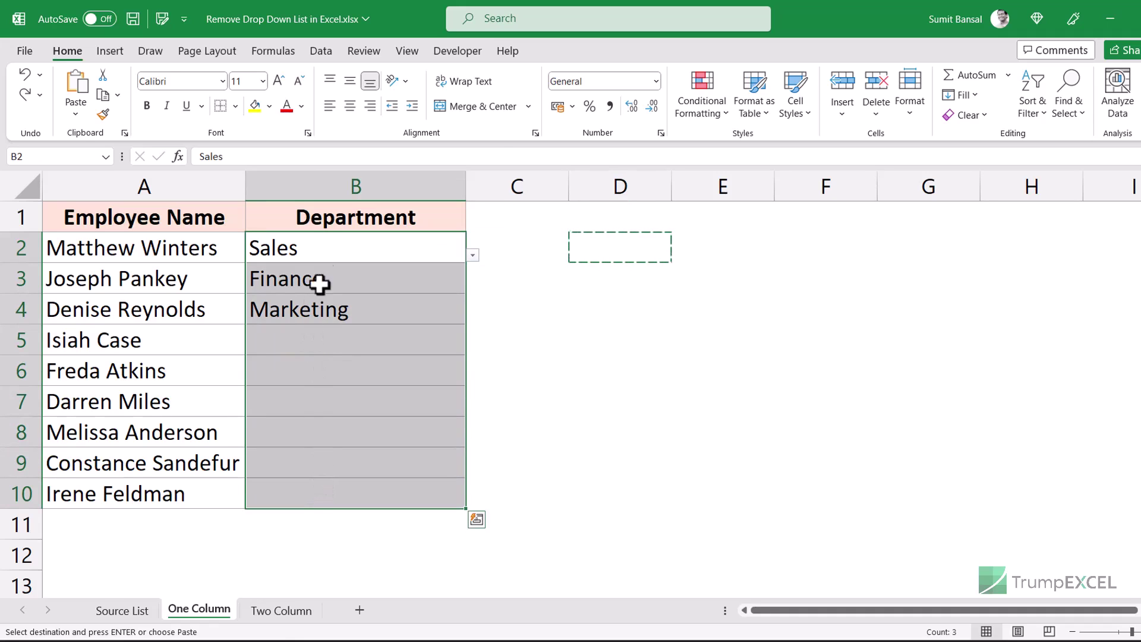
{"action": "right_click", "coordinate": [330, 248]}
{"action": "left_click", "coordinate": [372, 272]}
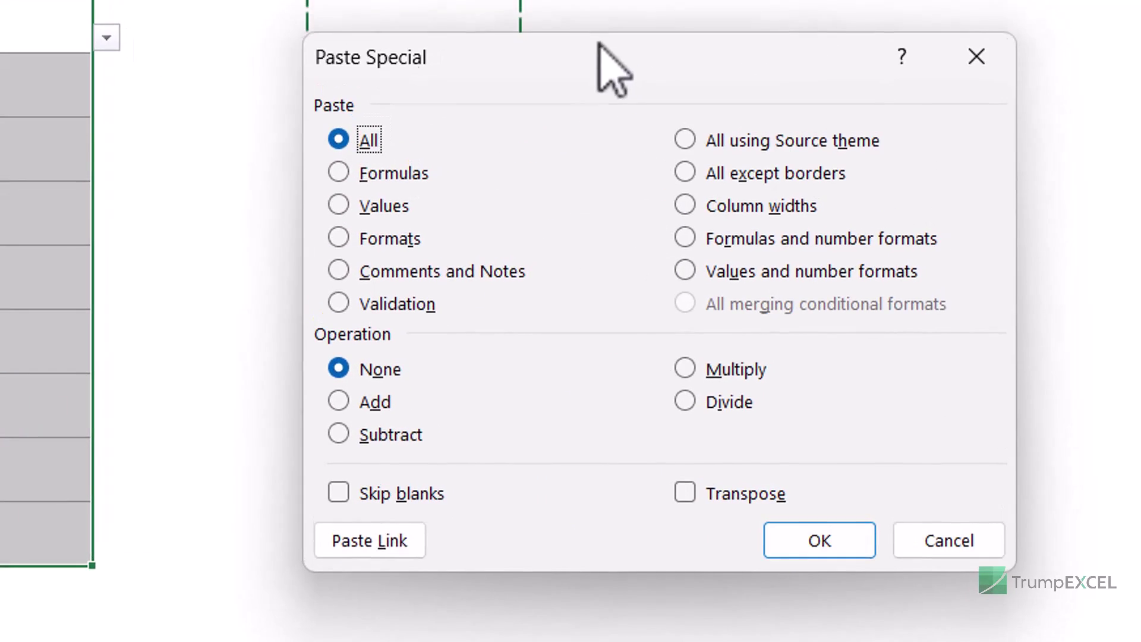
{"action": "left_click", "coordinate": [389, 309]}
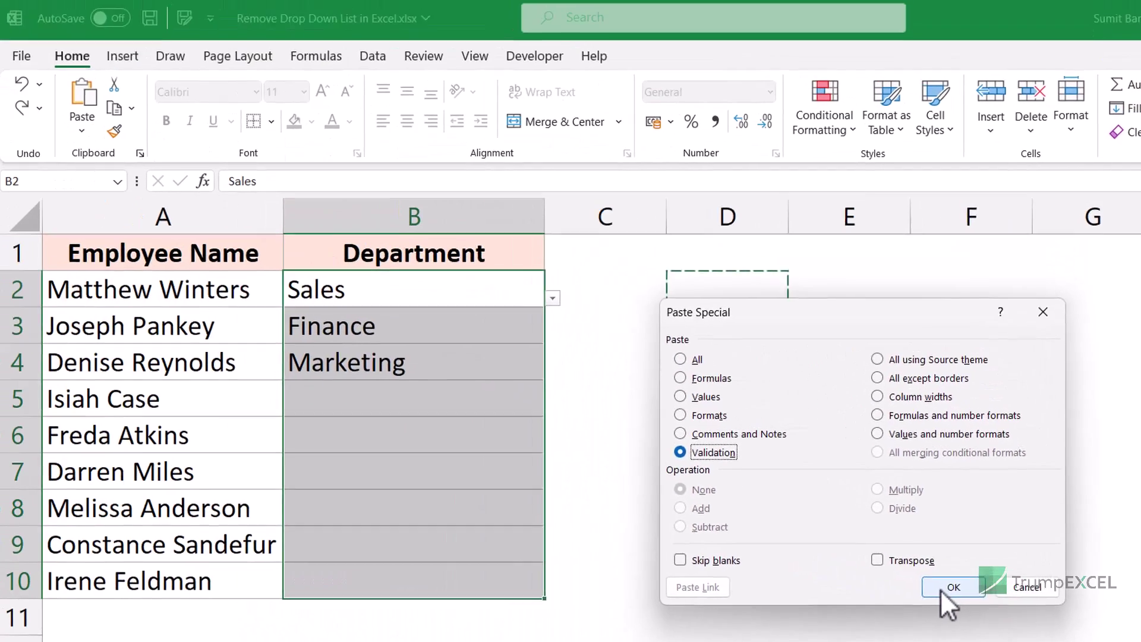
{"action": "left_click", "coordinate": [811, 546]}
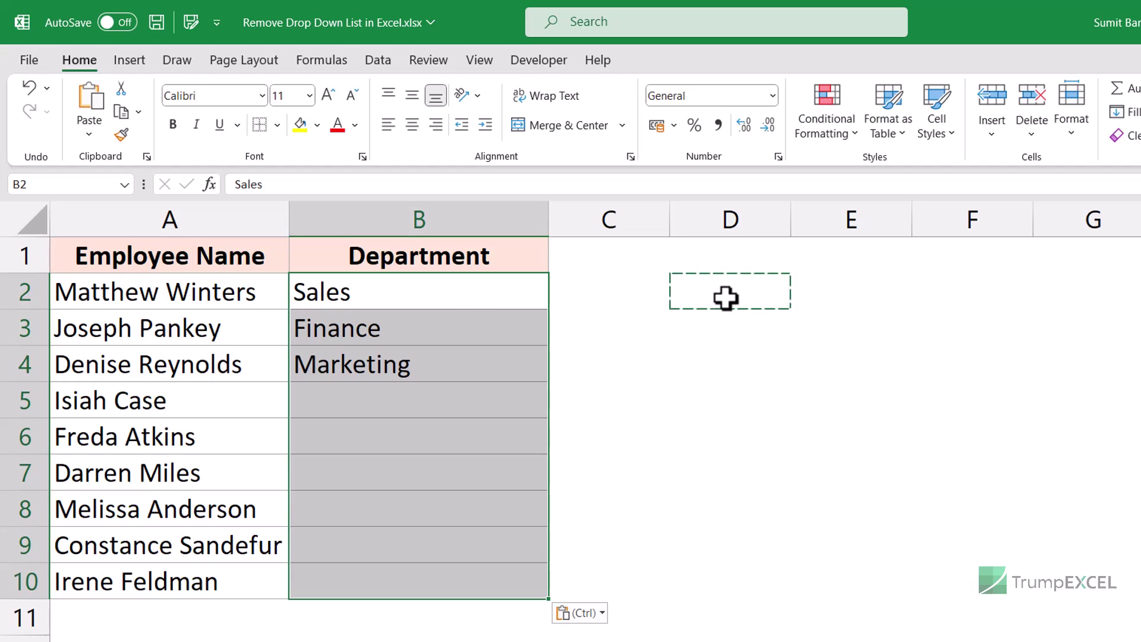
{"action": "left_click_drag", "start_coordinate": [451, 291], "coordinate": [448, 581]}
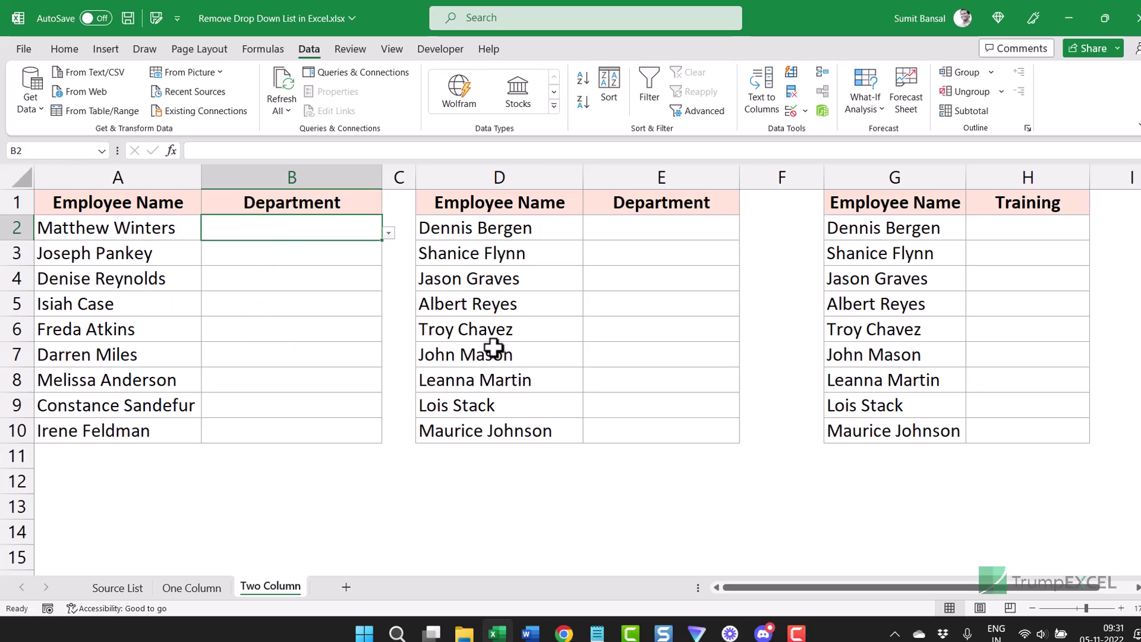
Examine the drop-down options in department cells B2 and E2 and training cell H2.
{"action": "left_click", "coordinate": [648, 230]}
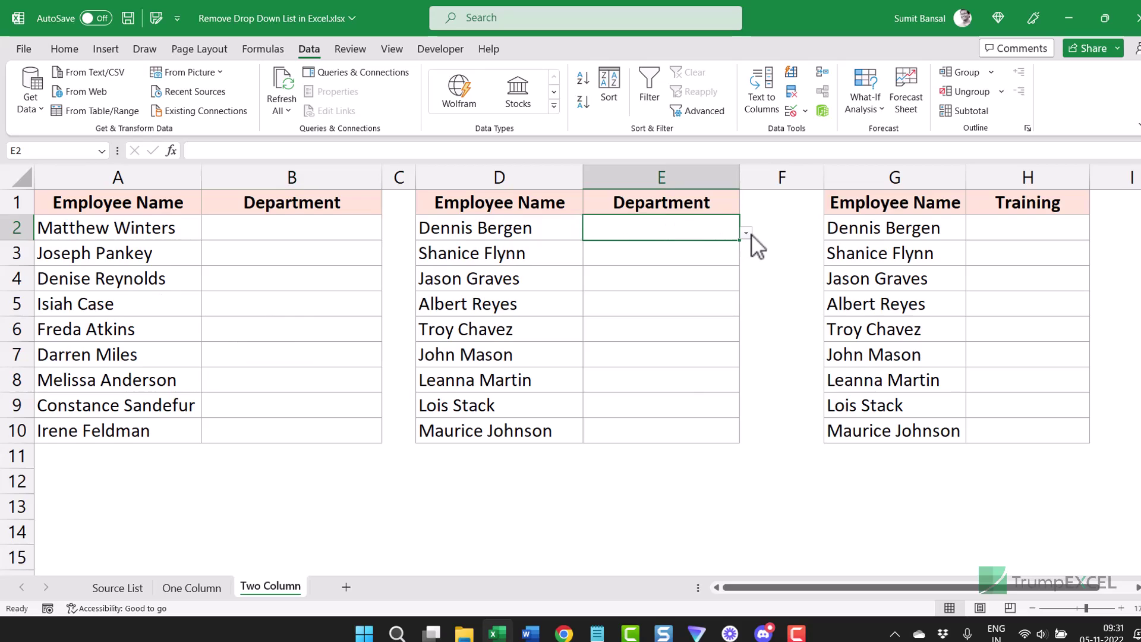
{"action": "left_click", "coordinate": [357, 231]}
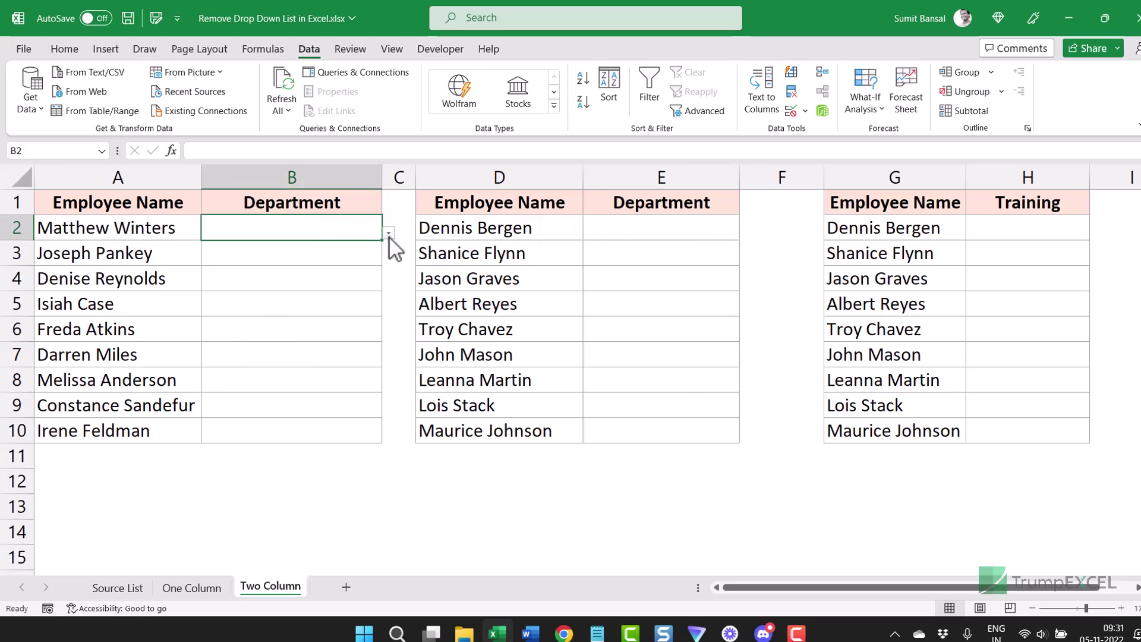
{"action": "left_click", "coordinate": [388, 232]}
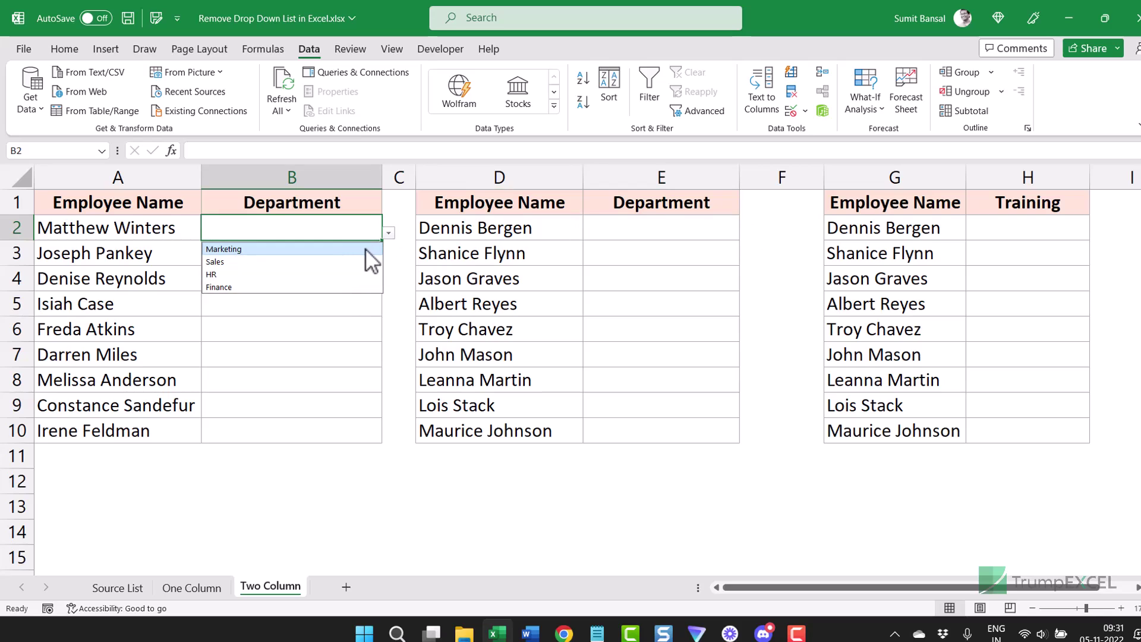
{"action": "left_click", "coordinate": [614, 235]}
{"action": "left_click", "coordinate": [746, 233]}
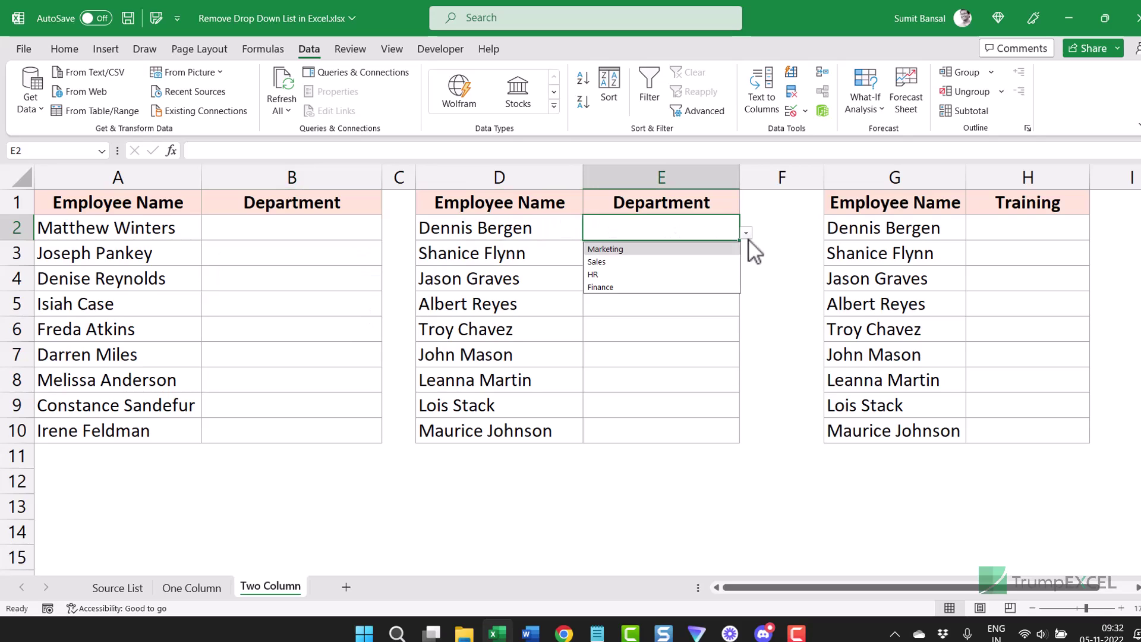
{"action": "left_click", "coordinate": [683, 225]}
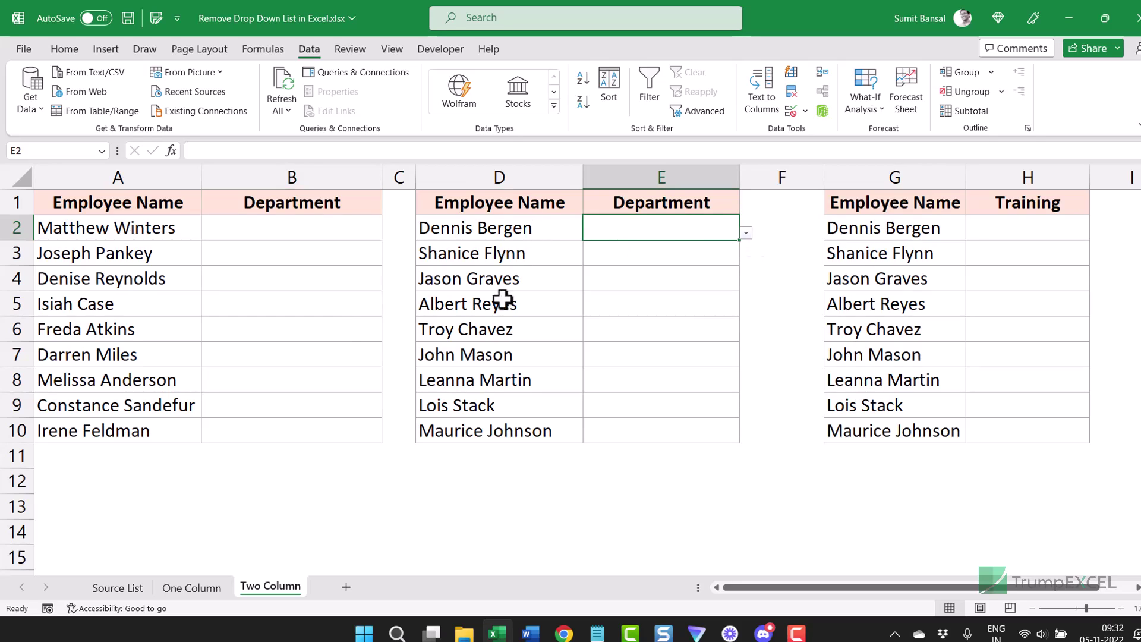
{"action": "left_click", "coordinate": [1013, 235]}
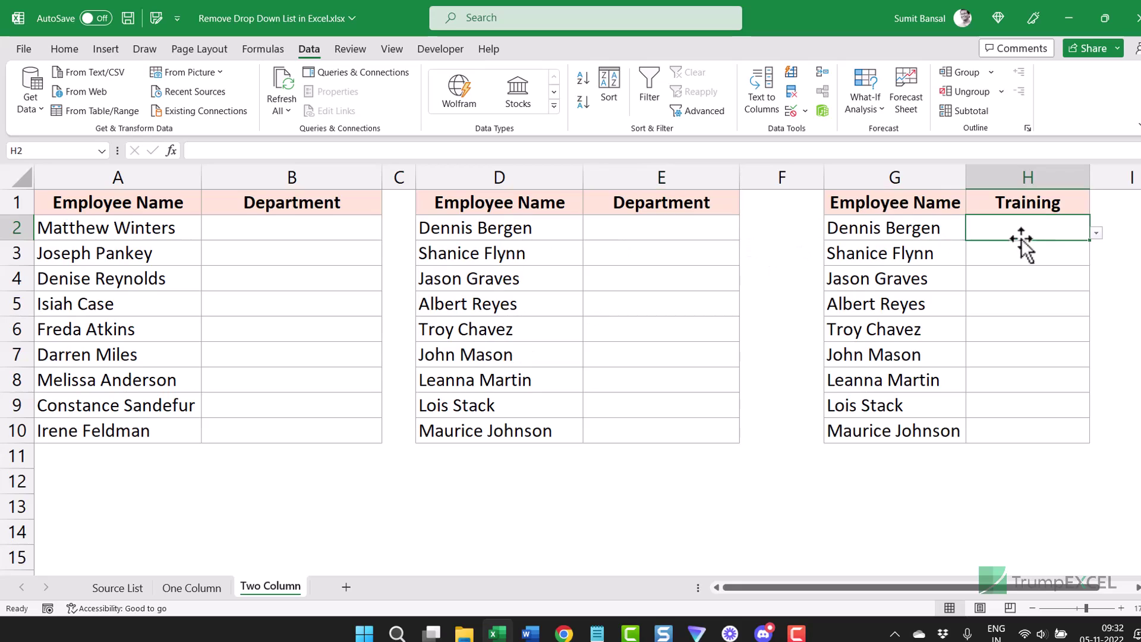
{"action": "left_click", "coordinate": [1096, 234]}
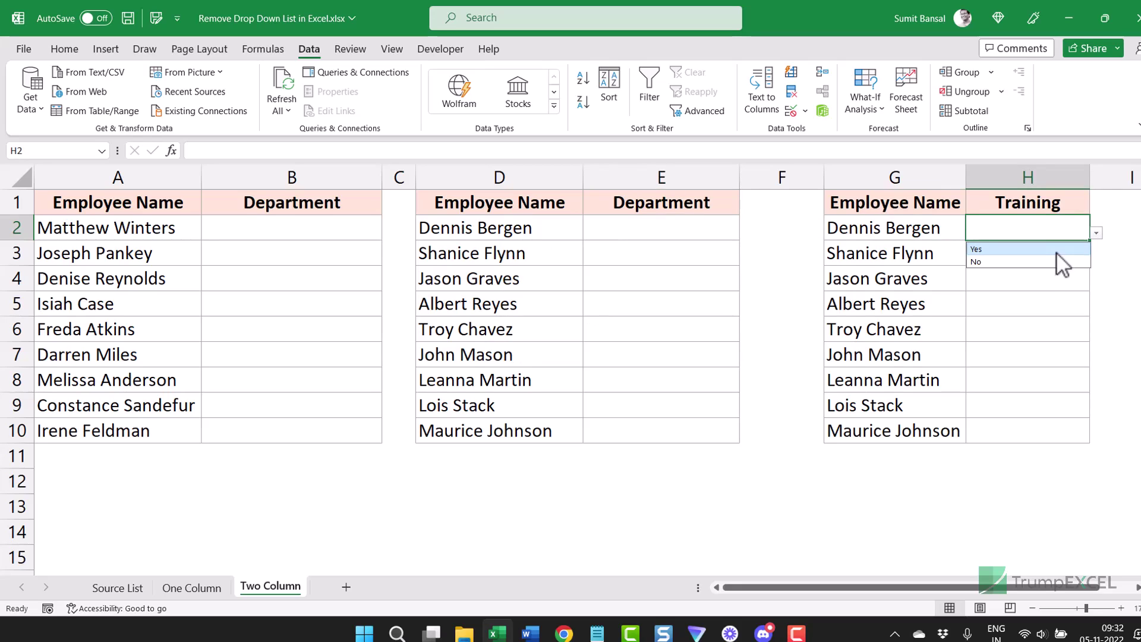
{"action": "key", "text": "Escape"}
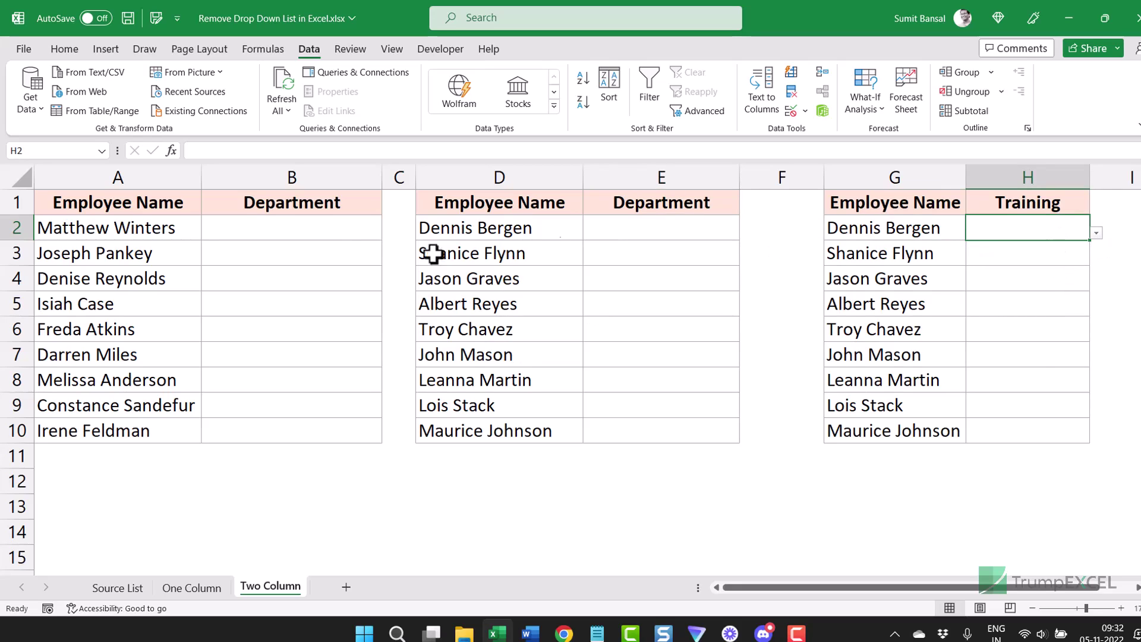
Review the department names on the Source List sheet and return to the Two Column sheet.
{"action": "left_click", "coordinate": [323, 235]}
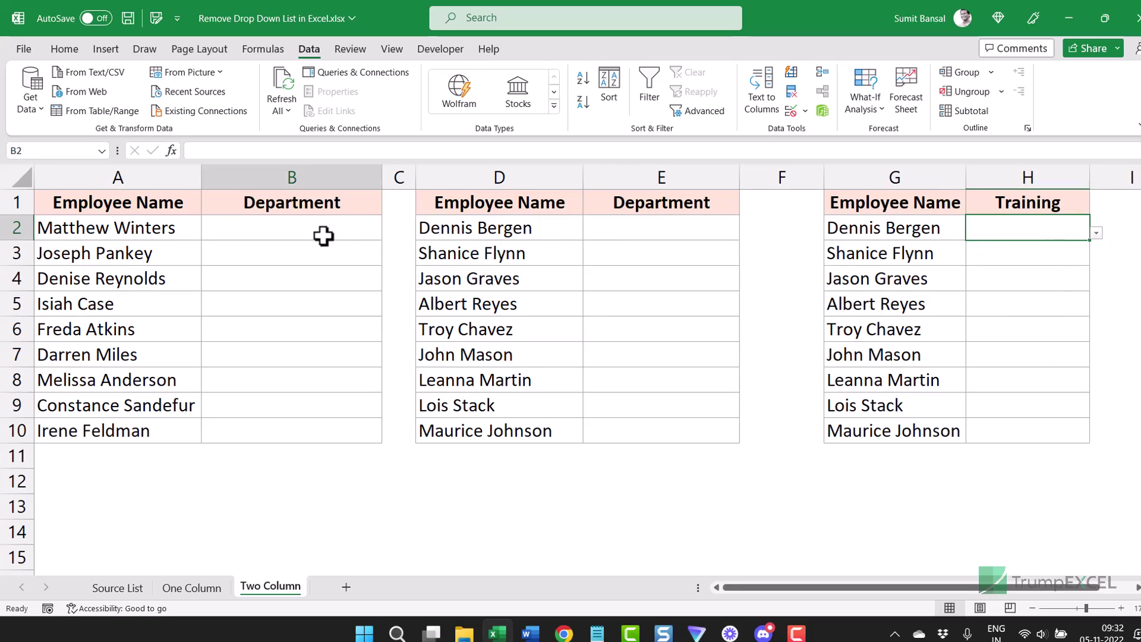
{"action": "left_click", "coordinate": [119, 589]}
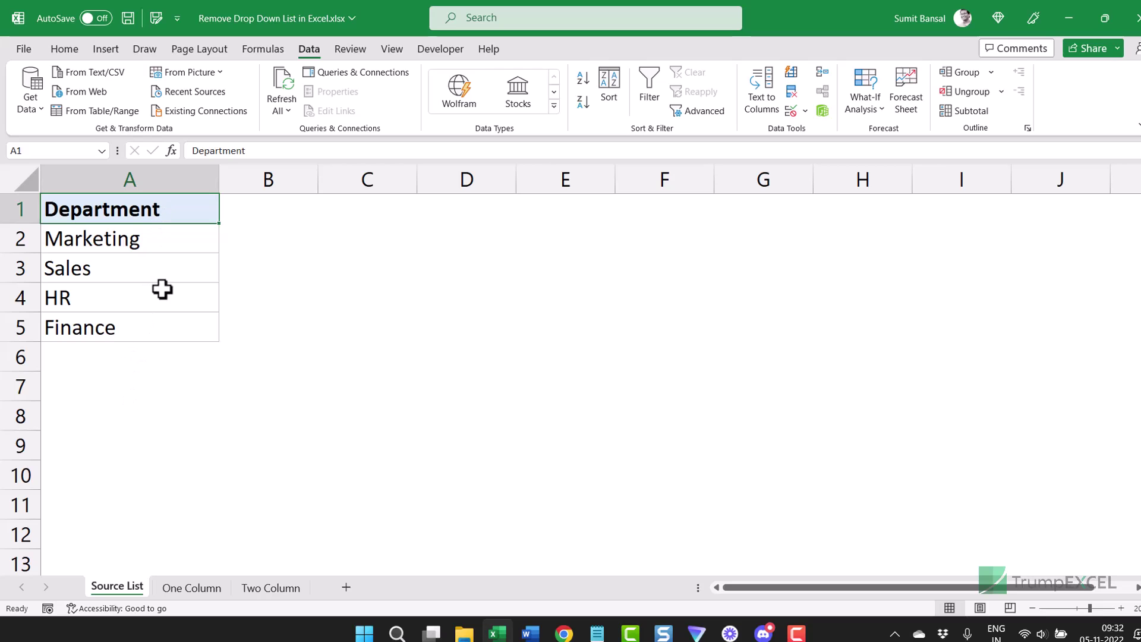
{"action": "left_click", "coordinate": [269, 590]}
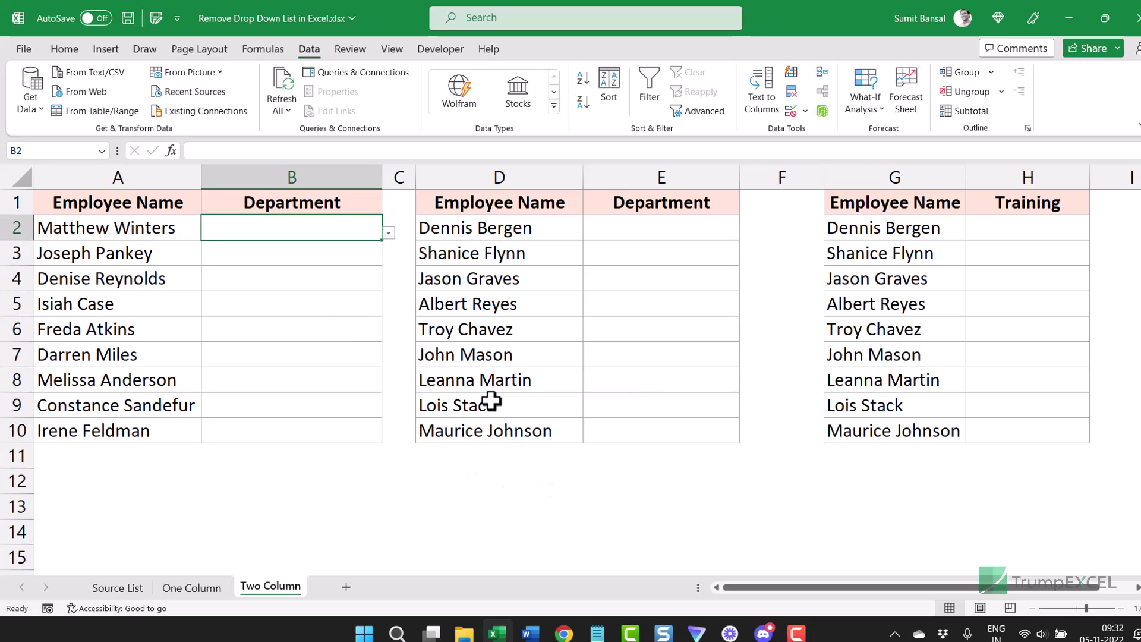
{"action": "left_click", "coordinate": [528, 490]}
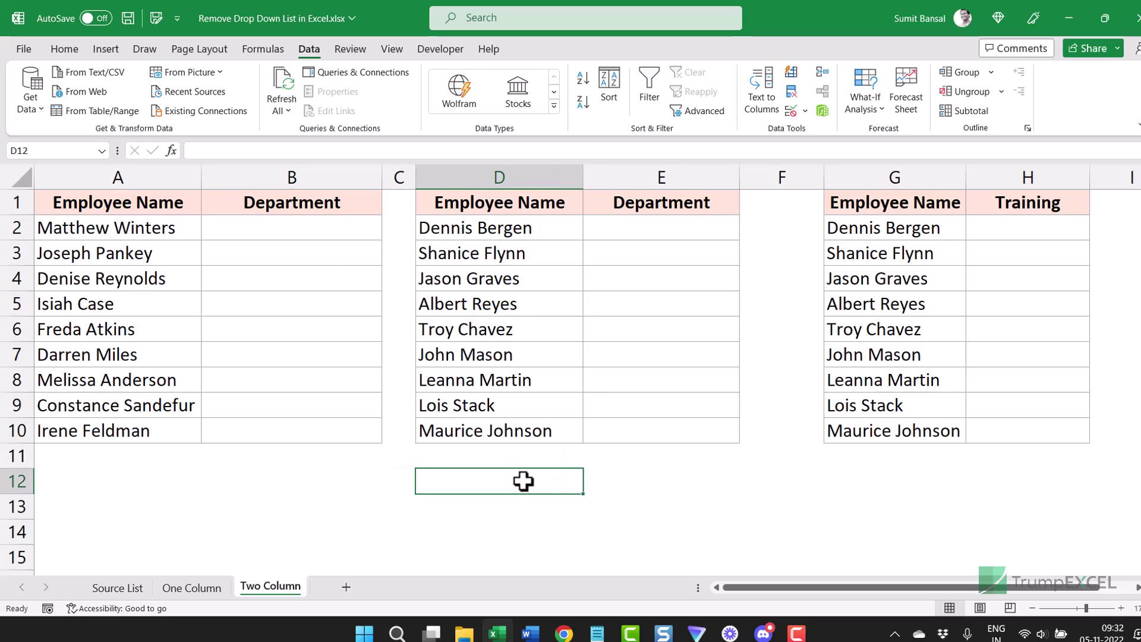
Inspect the department ranges B2:B10 and E2:E10 and view the drop-down options in B2.
{"action": "left_click", "coordinate": [313, 234]}
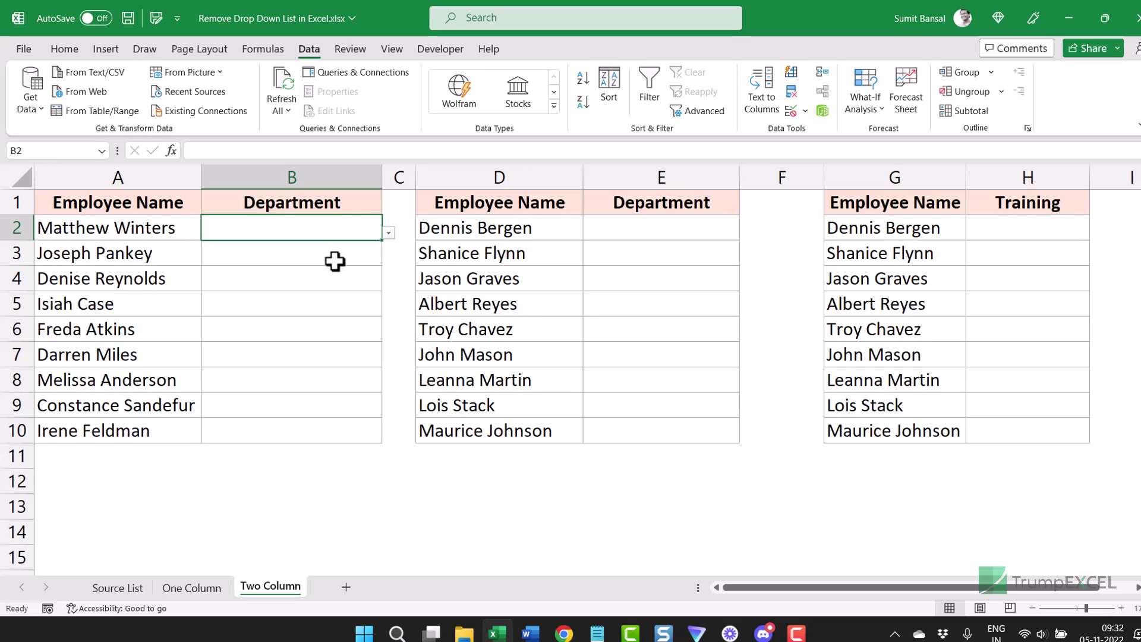
{"action": "left_click_drag", "start_coordinate": [285, 235], "coordinate": [266, 424]}
{"action": "left_click_drag", "start_coordinate": [632, 221], "coordinate": [633, 423]}
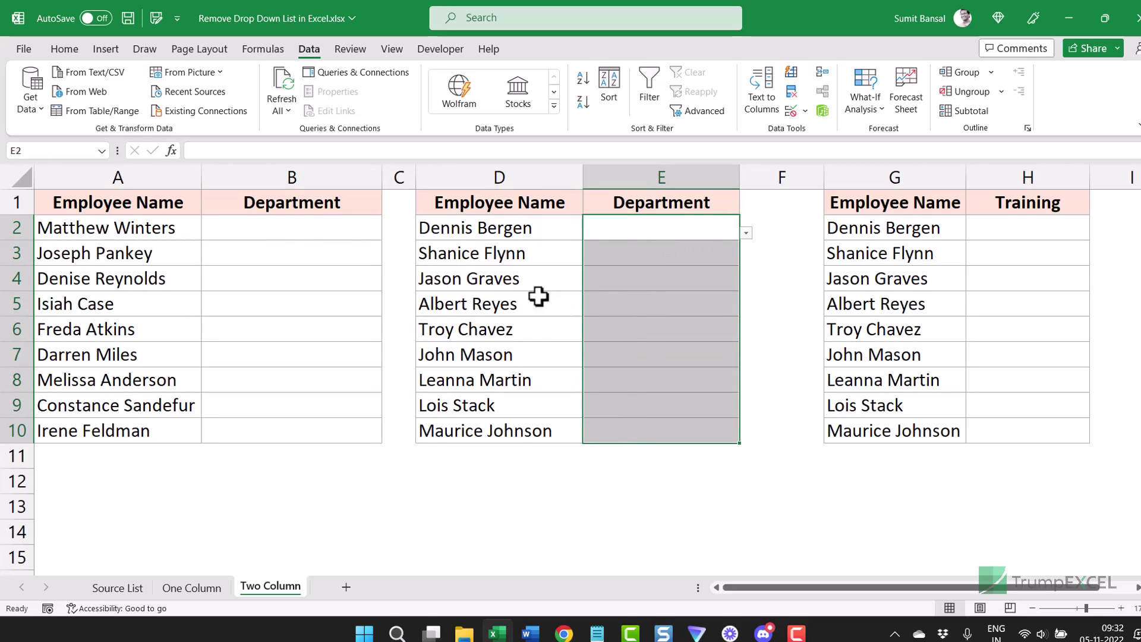
{"action": "left_click", "coordinate": [367, 229]}
{"action": "left_click", "coordinate": [388, 233]}
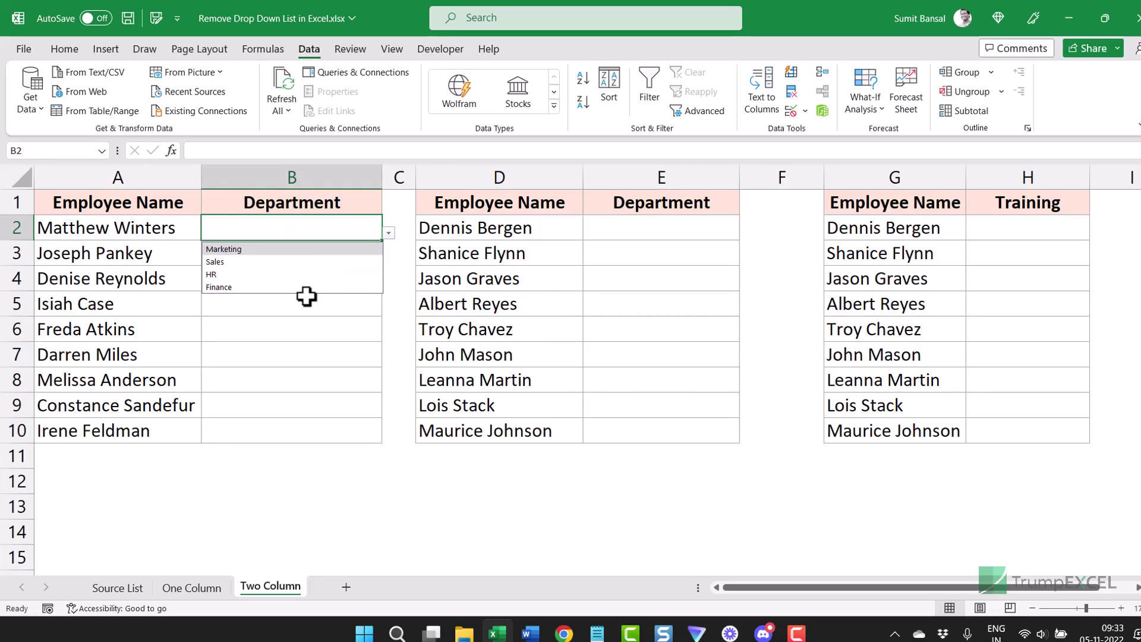
{"action": "key", "text": "Escape"}
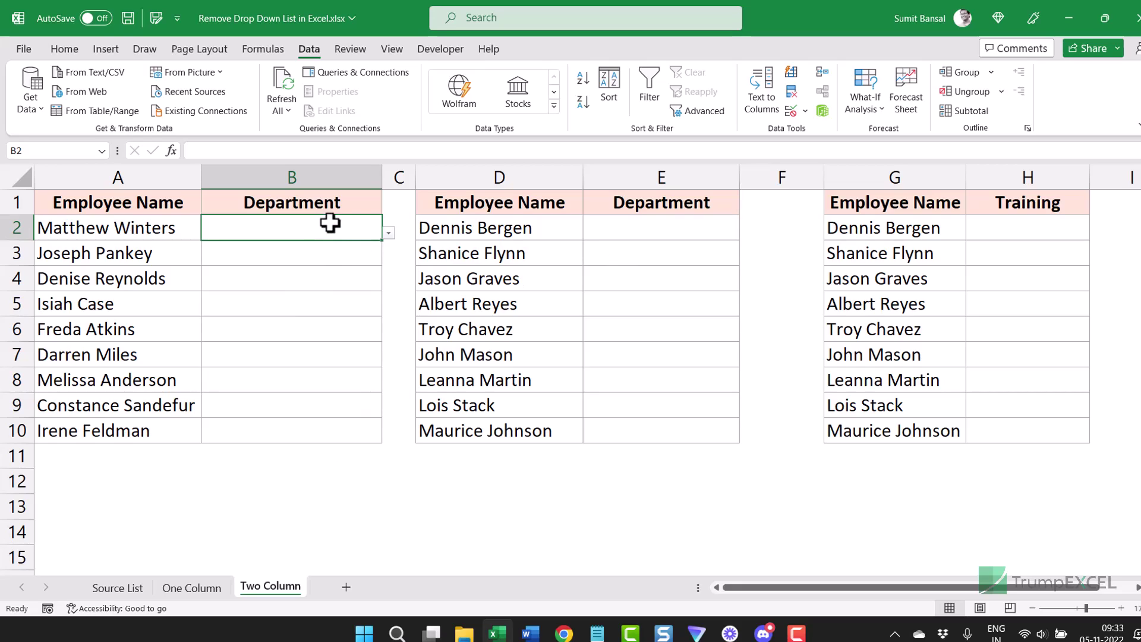
{"action": "key", "text": "F5"}
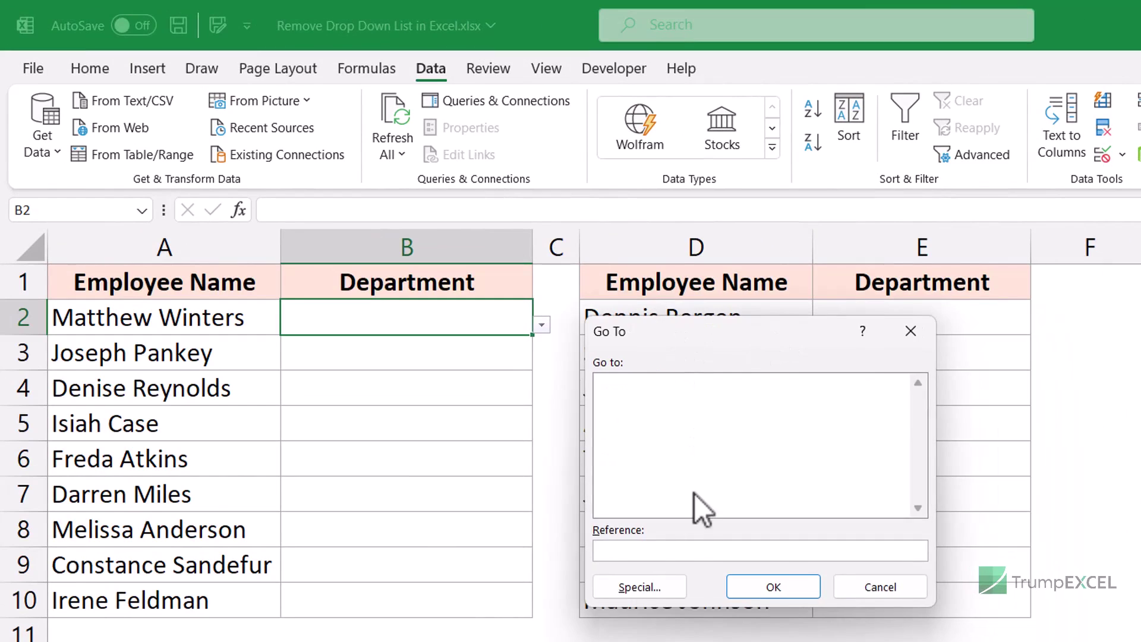
{"action": "left_click", "coordinate": [629, 594]}
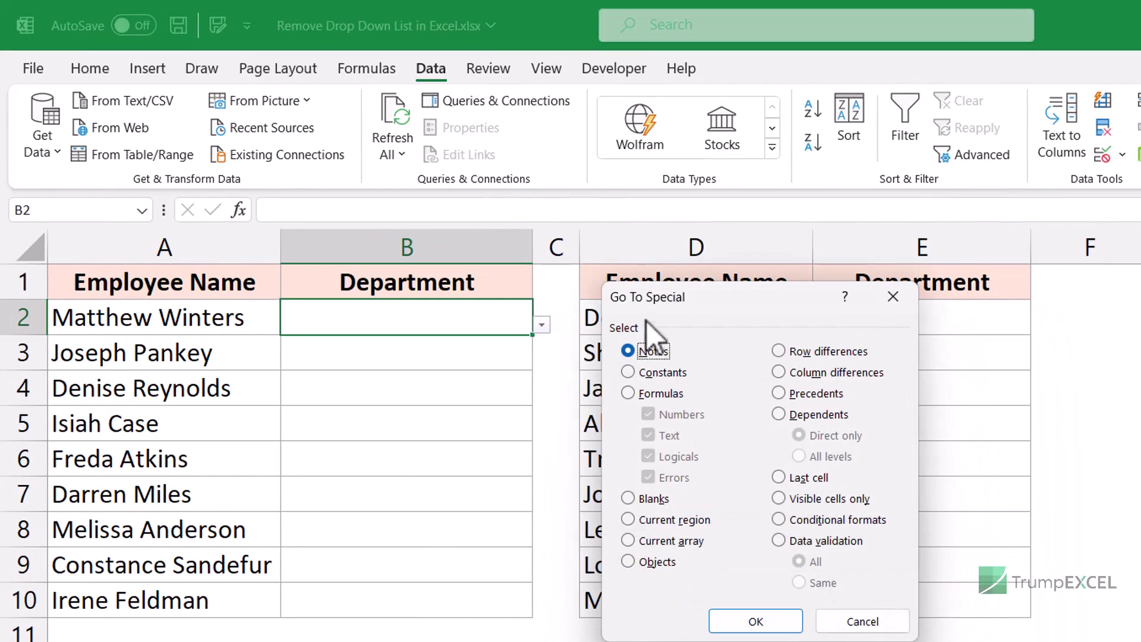
{"action": "left_click", "coordinate": [891, 299]}
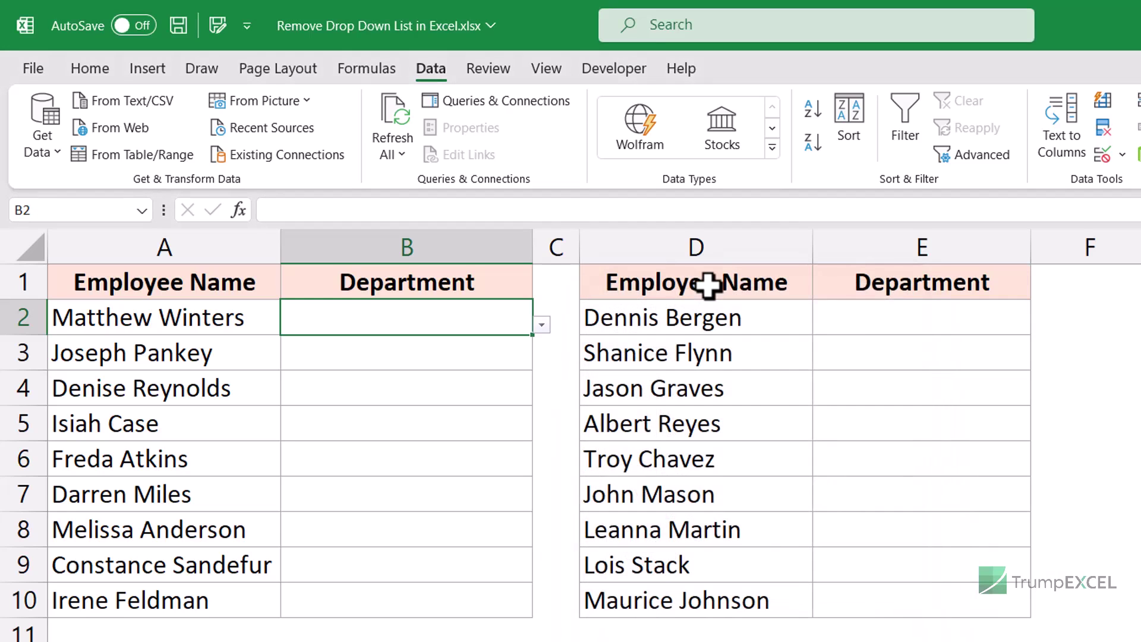
Select all cells sharing B2's validation rule using Go To Special with Data validation set to Same.
{"action": "left_click", "coordinate": [87, 68]}
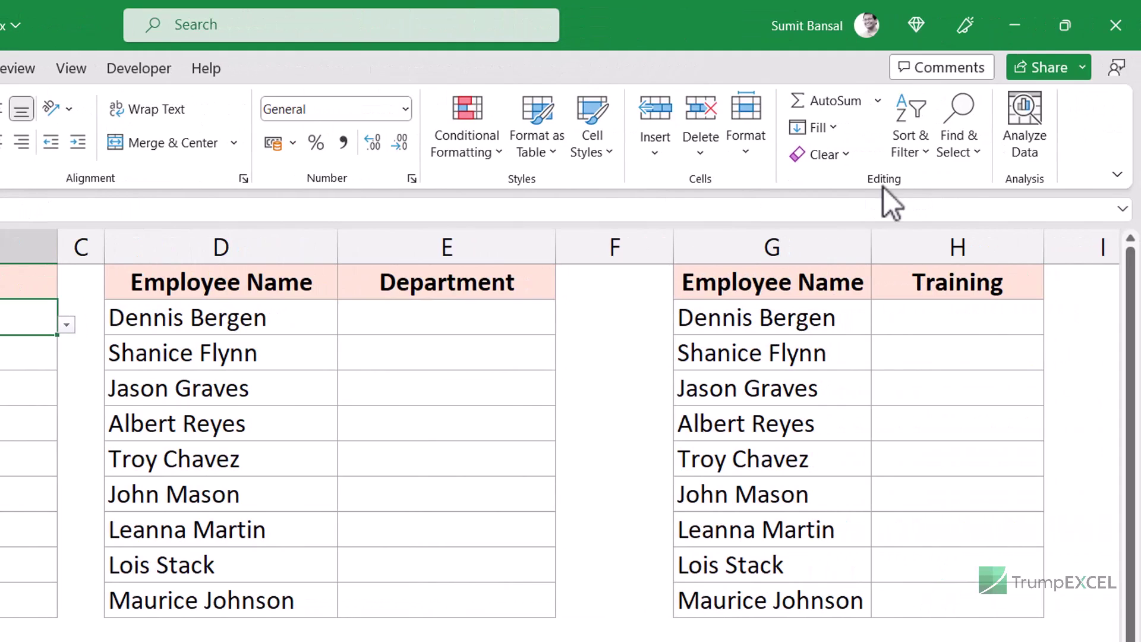
{"action": "left_click", "coordinate": [965, 156]}
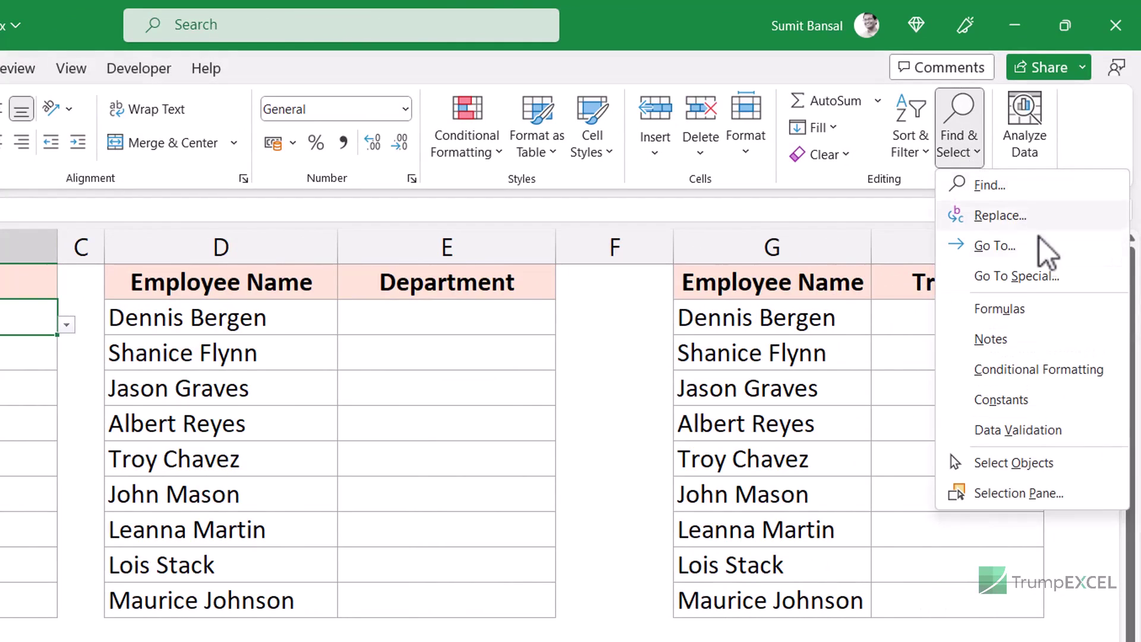
{"action": "left_click", "coordinate": [1022, 278]}
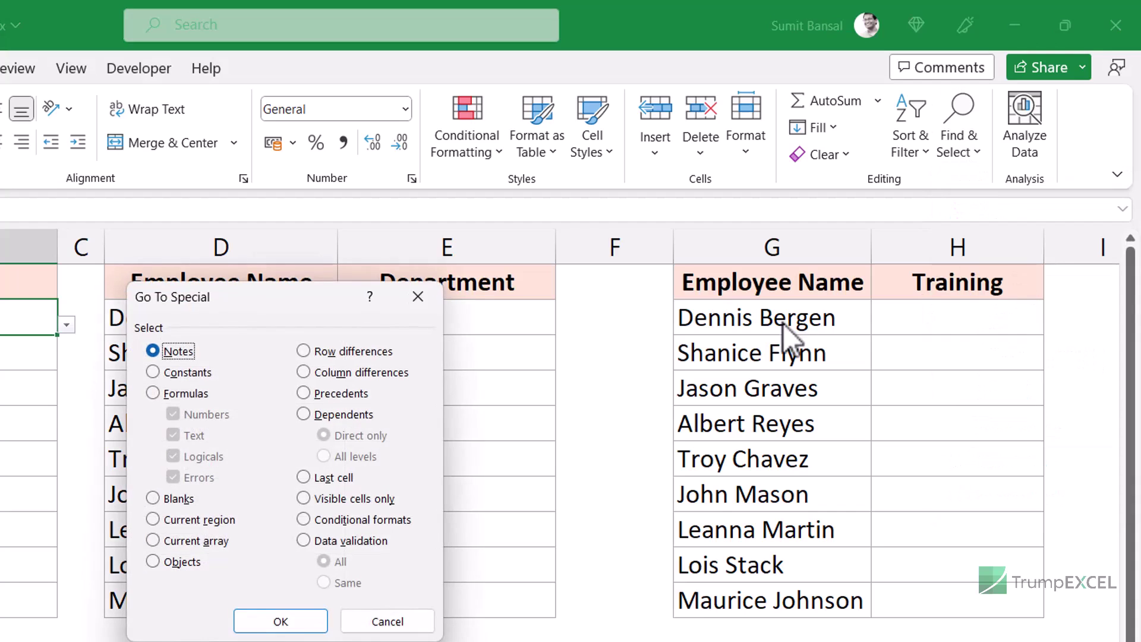
{"action": "left_click_drag", "start_coordinate": [278, 310], "coordinate": [272, 328]}
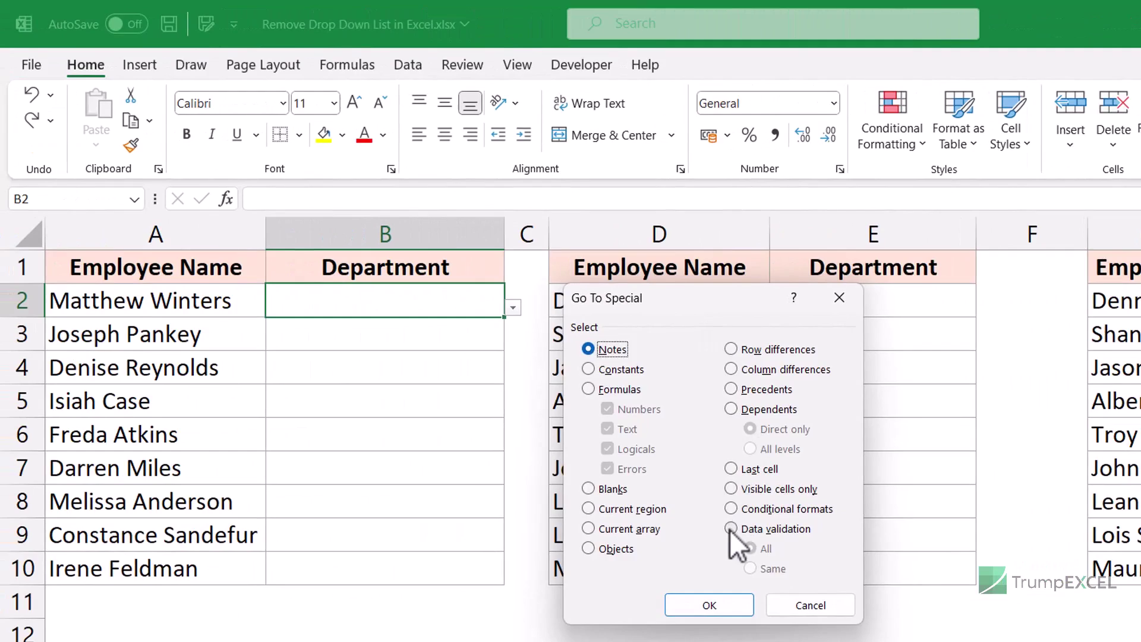
{"action": "left_click", "coordinate": [730, 528]}
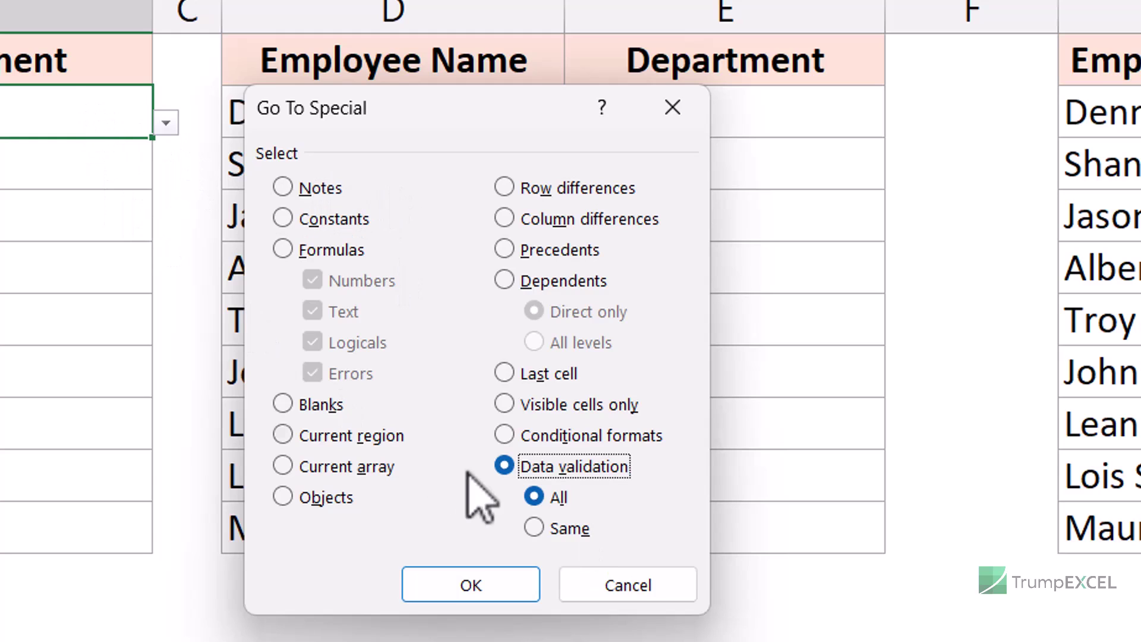
{"action": "left_click", "coordinate": [567, 531]}
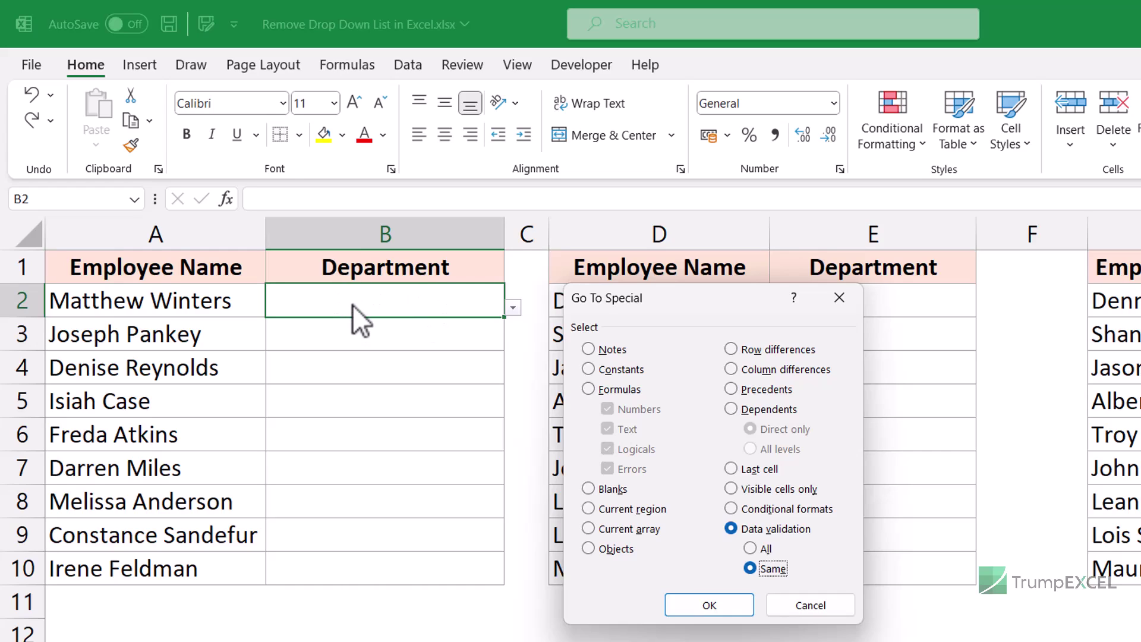
{"action": "left_click", "coordinate": [690, 606]}
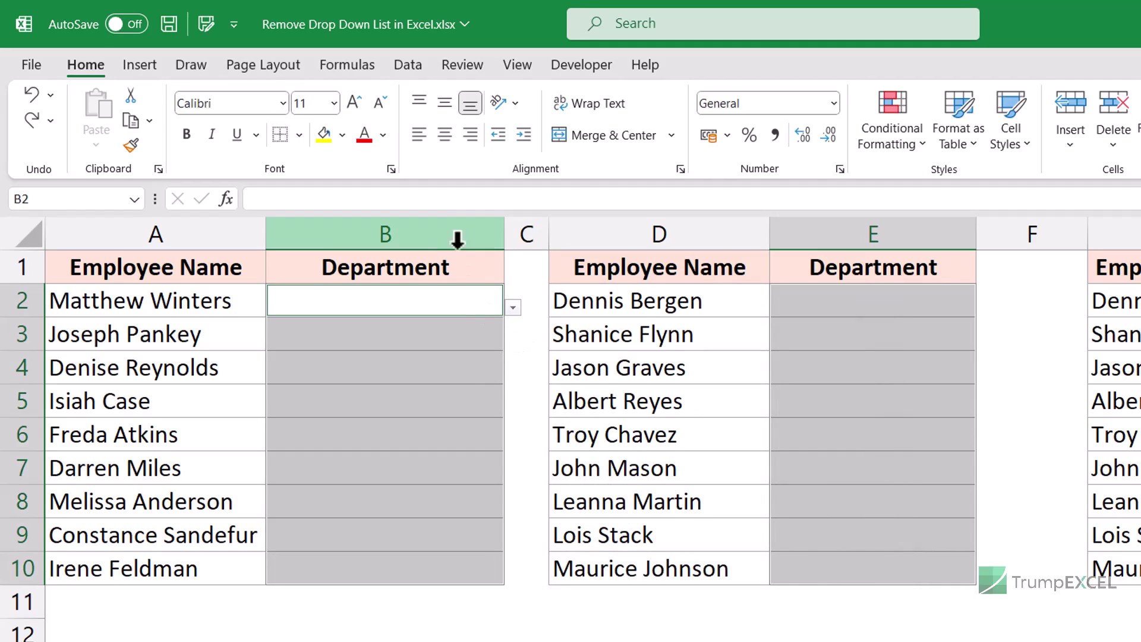
Review the Data Validation settings of the selected department cells and close them without applying changes.
{"action": "left_click", "coordinate": [407, 65]}
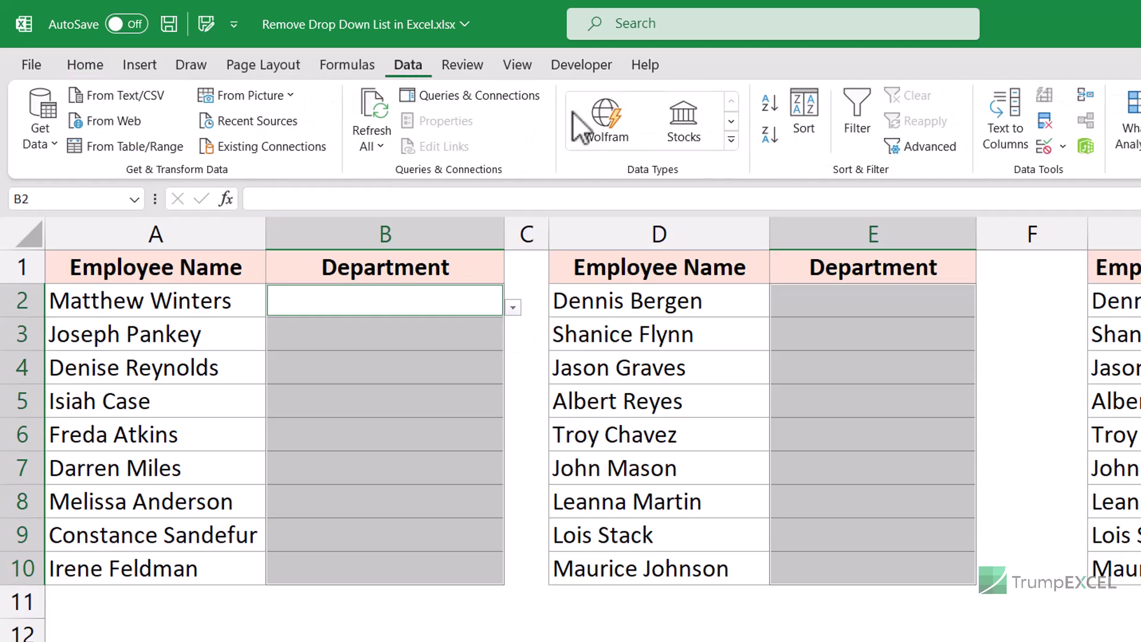
{"action": "left_click", "coordinate": [1046, 151]}
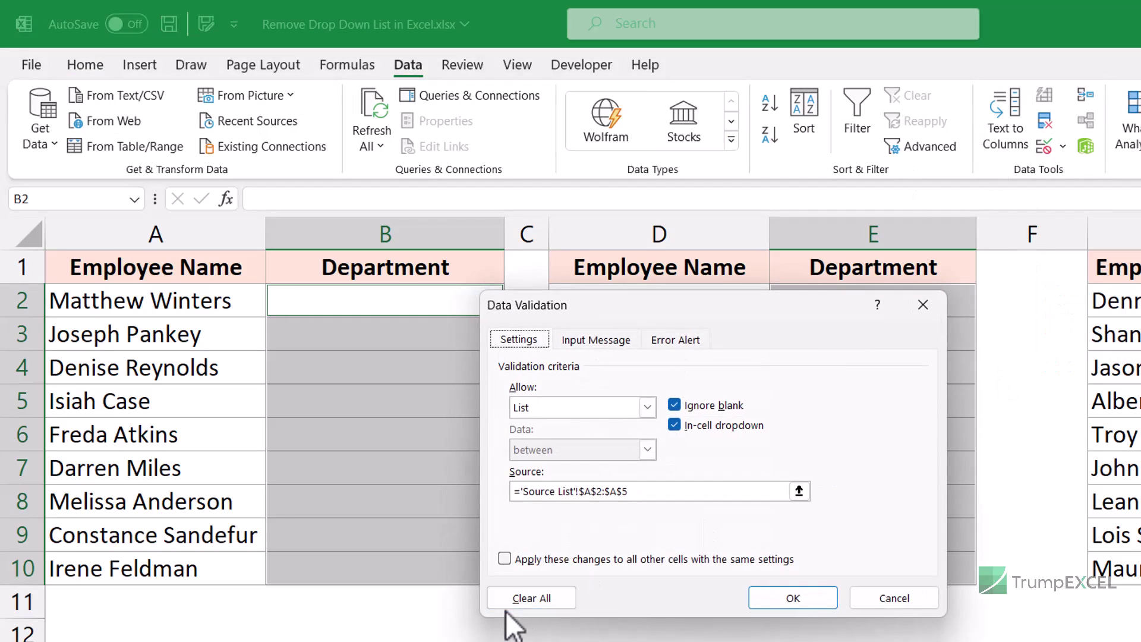
{"action": "left_click", "coordinate": [876, 605]}
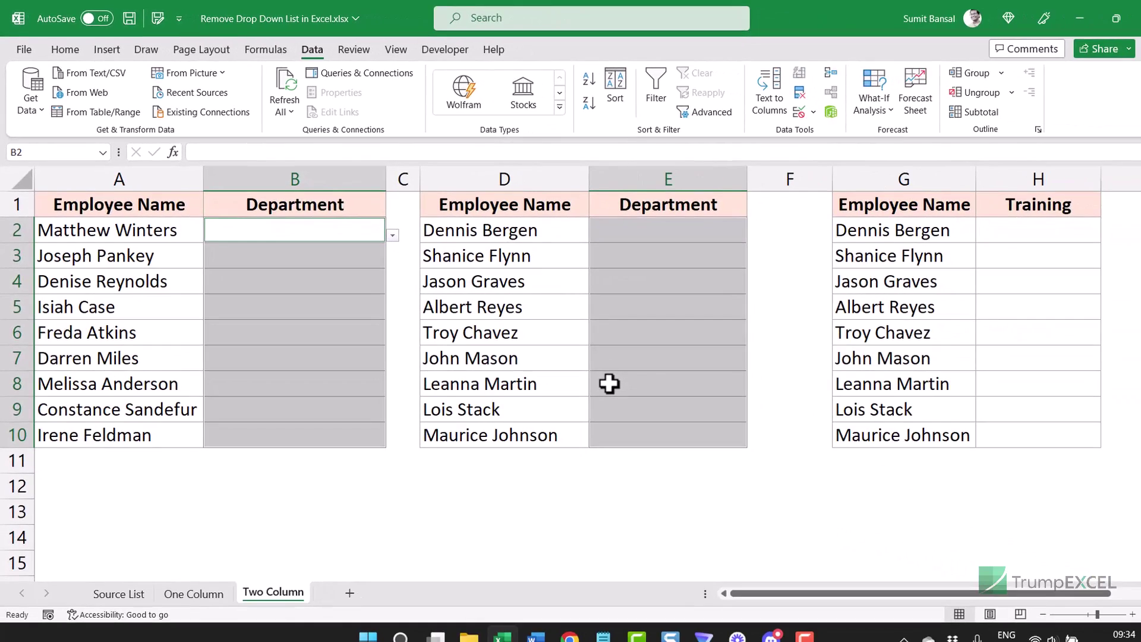
Starting from B2, select every cell with a validation rule using Go To Special with Data validation set to All.
{"action": "left_click", "coordinate": [273, 232]}
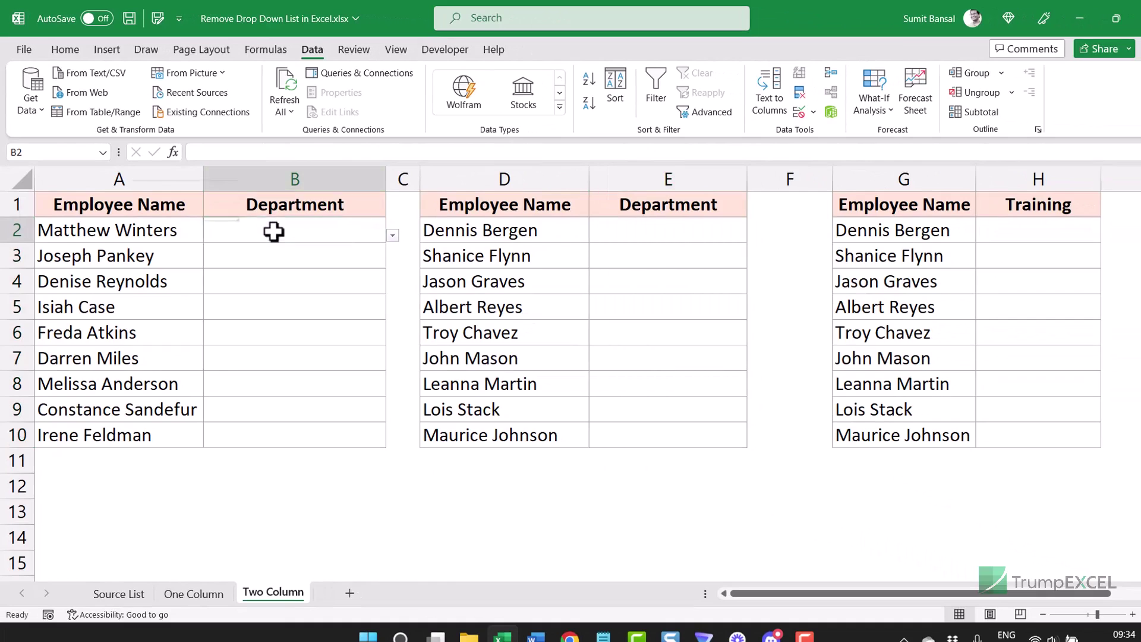
{"action": "key", "text": "F5"}
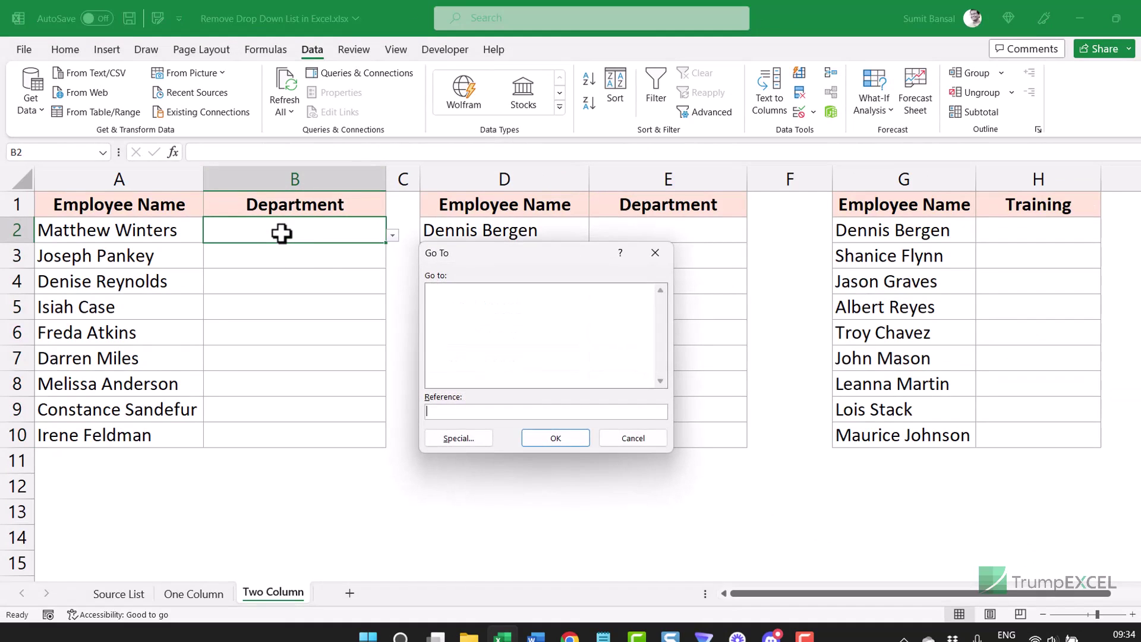
{"action": "left_click", "coordinate": [458, 439]}
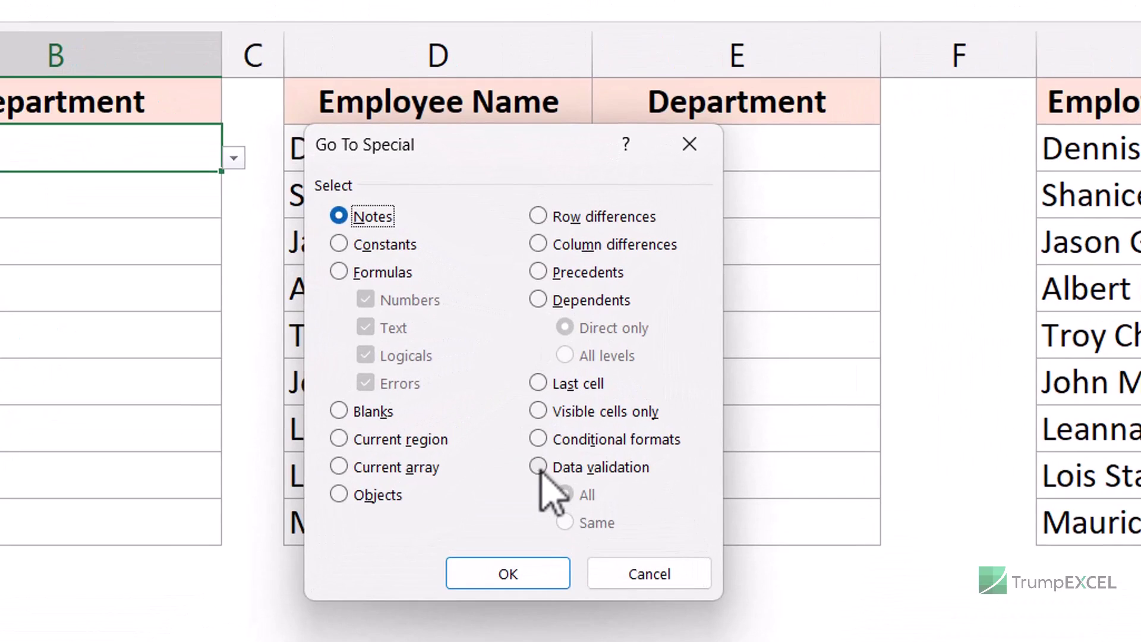
{"action": "left_click", "coordinate": [538, 468]}
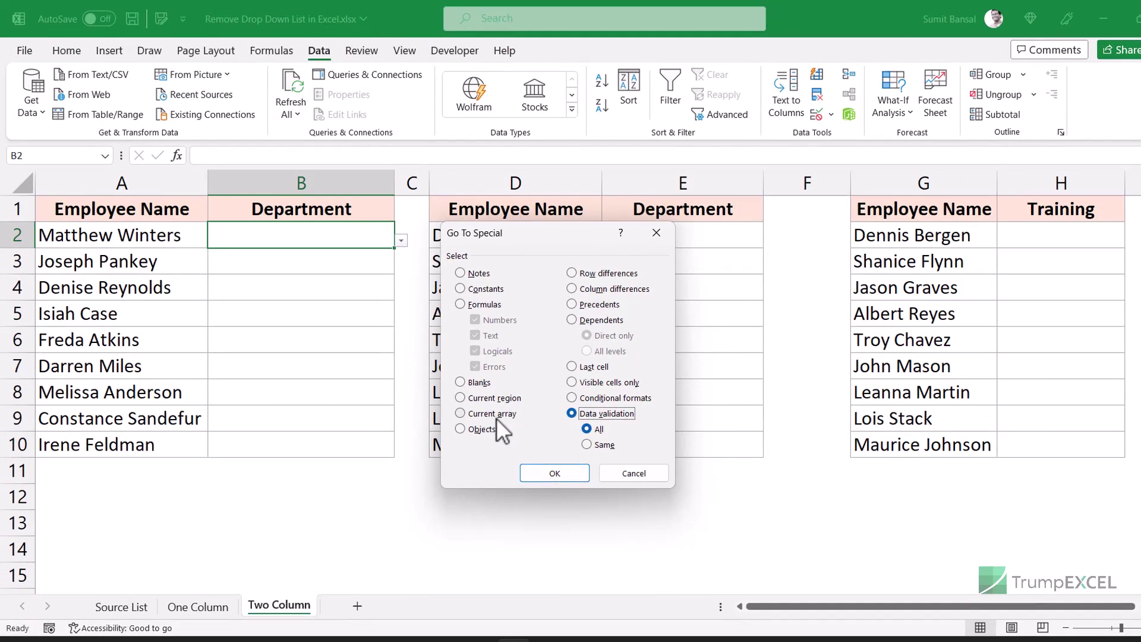
{"action": "left_click", "coordinate": [565, 475]}
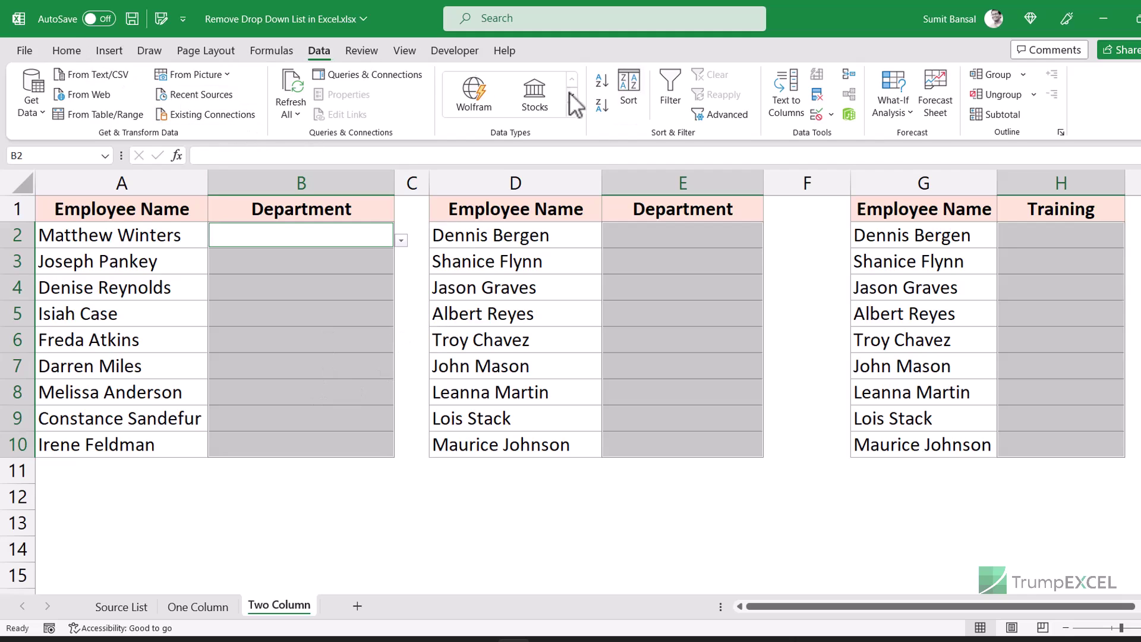
Erase the mixed validation settings from all selected cells with Data Validation's Clear All, and check cells B2 and E2.
{"action": "left_click", "coordinate": [816, 114]}
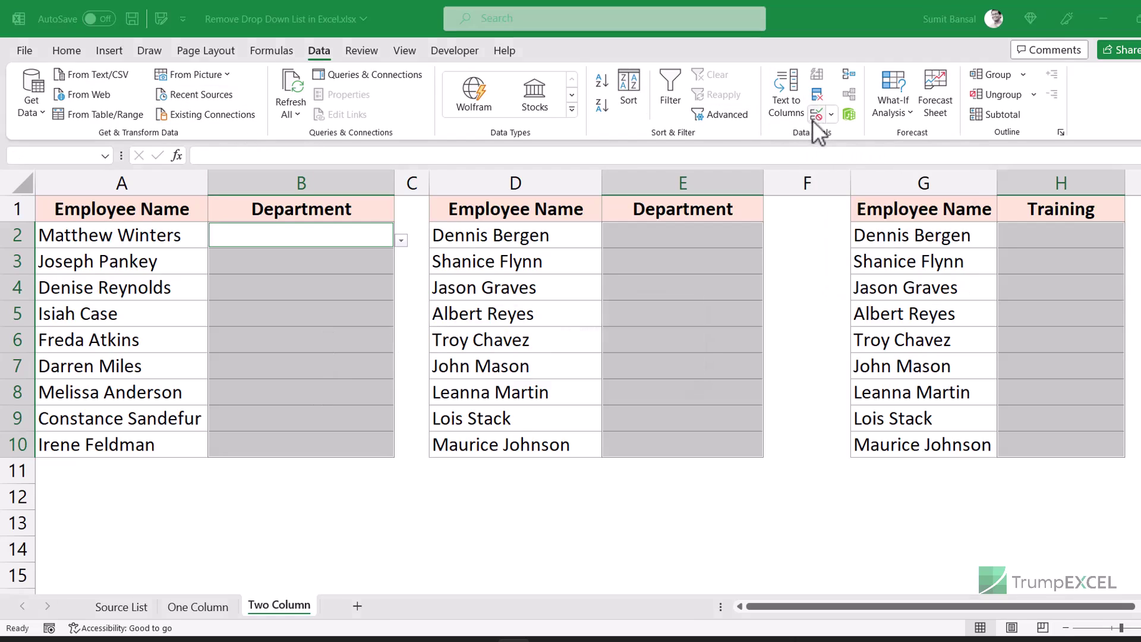
{"action": "left_click_drag", "start_coordinate": [598, 312], "coordinate": [573, 344]}
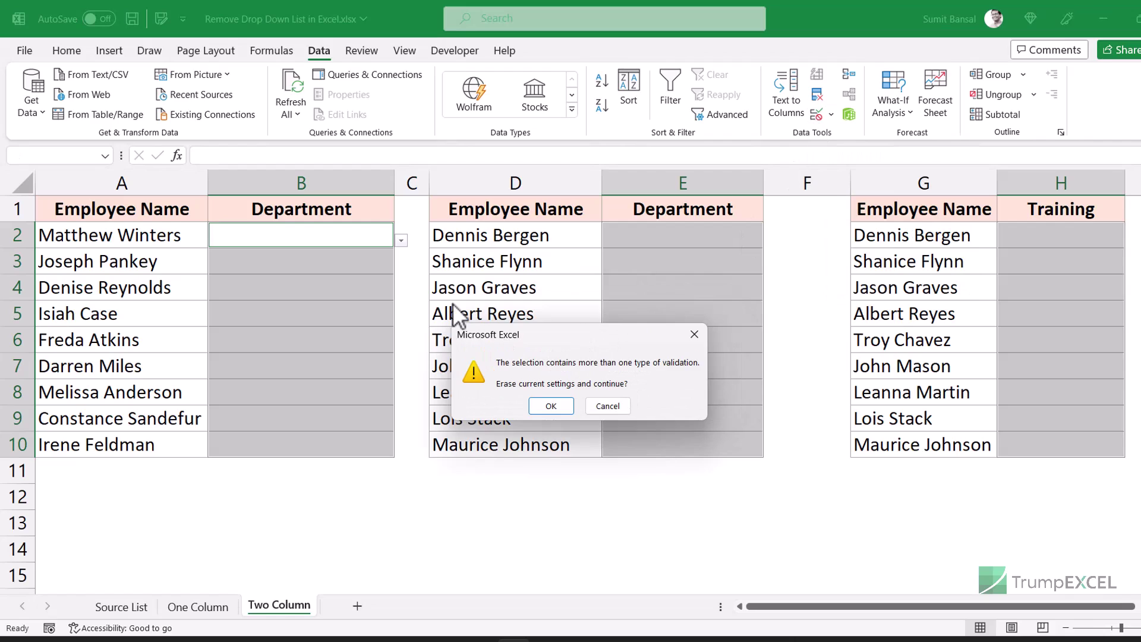
{"action": "left_click", "coordinate": [551, 407]}
{"action": "left_click_drag", "start_coordinate": [529, 291], "coordinate": [632, 348]}
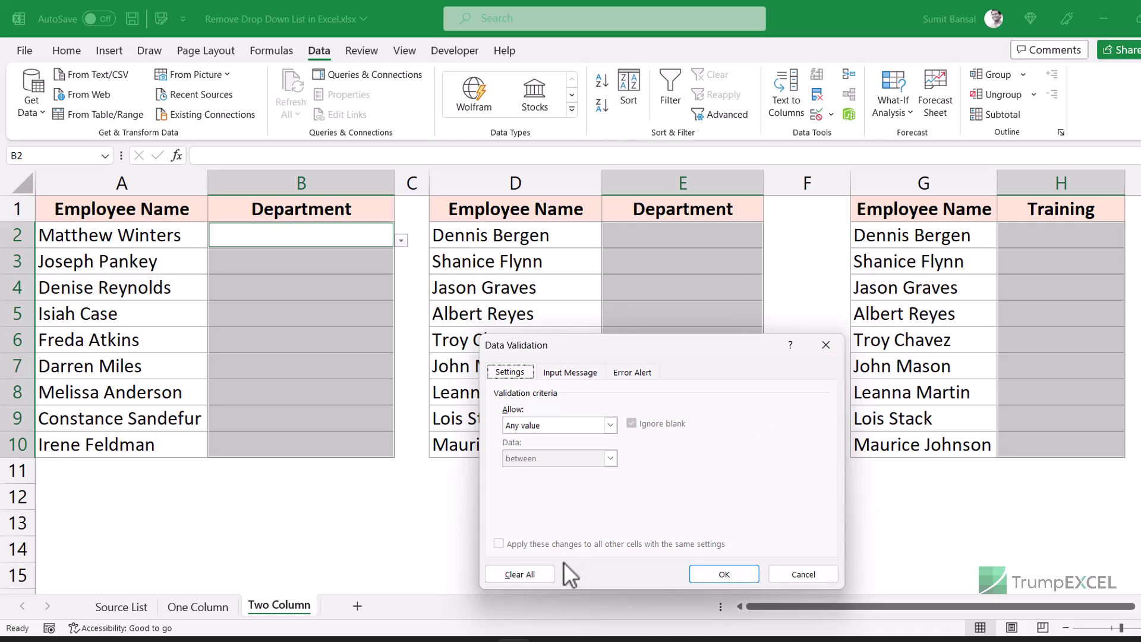
{"action": "left_click", "coordinate": [537, 575]}
{"action": "left_click", "coordinate": [701, 574]}
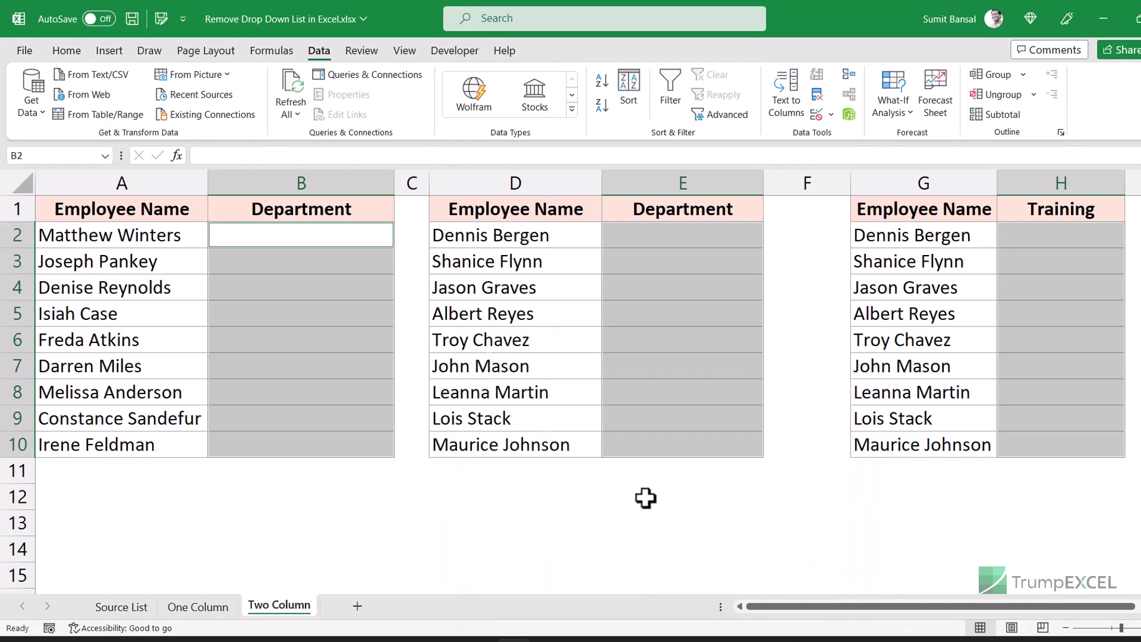
{"action": "left_click", "coordinate": [368, 241]}
{"action": "left_click", "coordinate": [667, 242]}
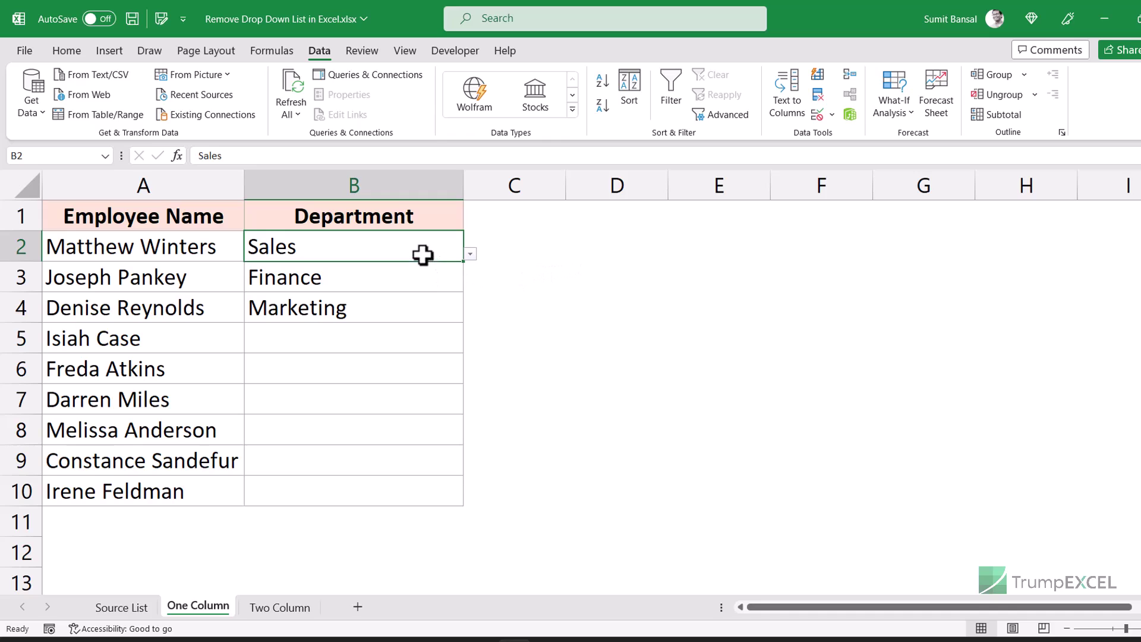
On the One Column sheet, try to enter Test in cell B5 and cancel the entry.
{"action": "left_click", "coordinate": [402, 339]}
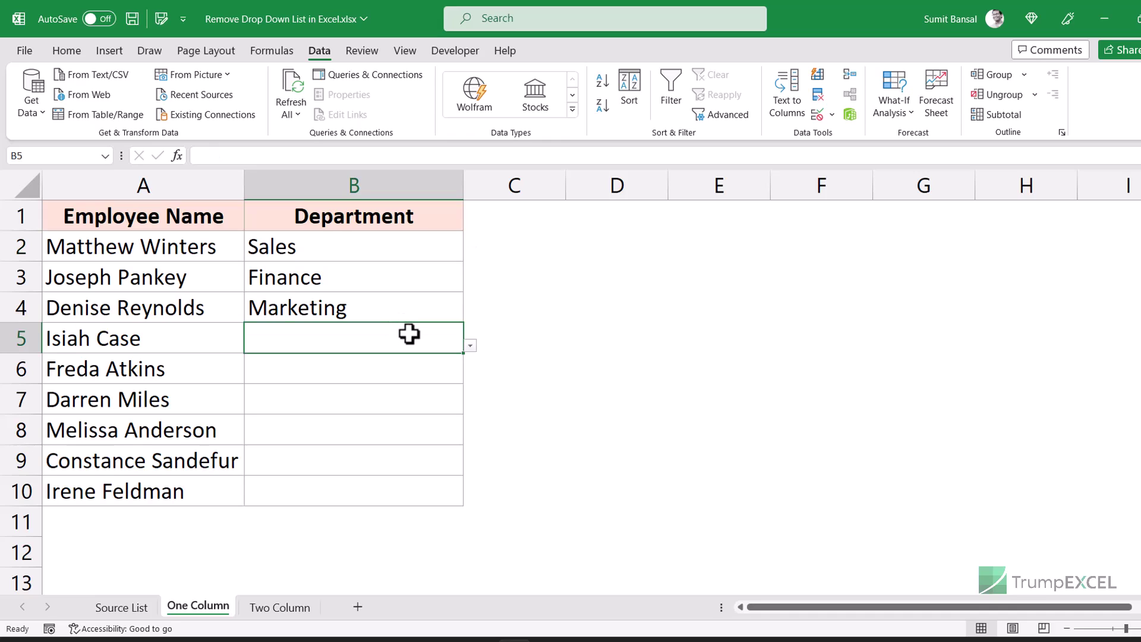
{"action": "type", "text": "Test"}
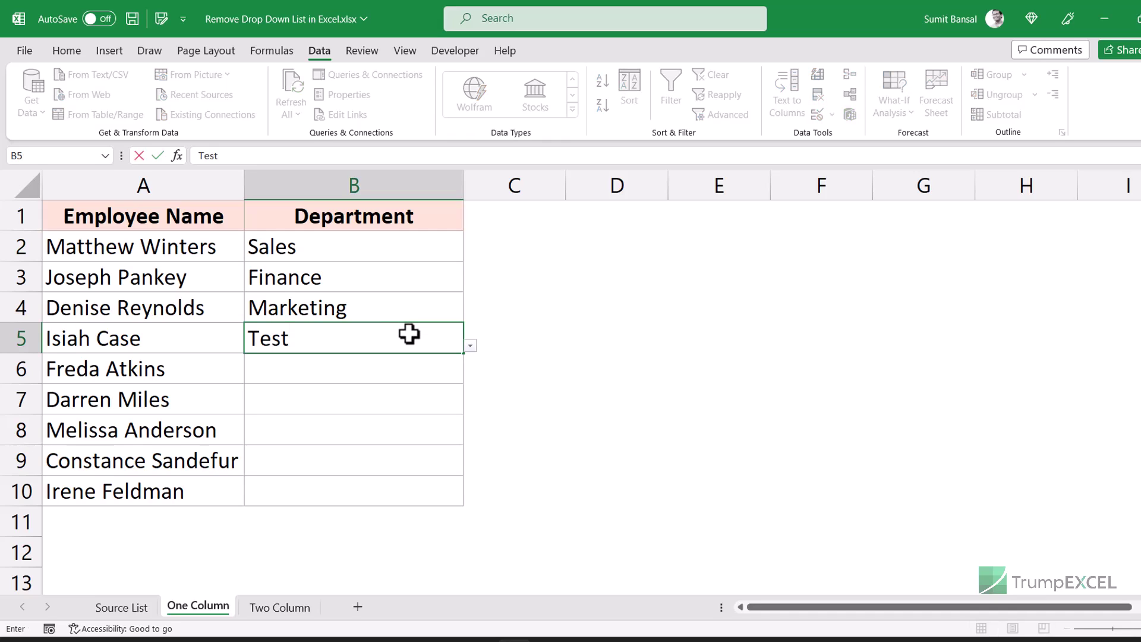
{"action": "key", "text": "Return"}
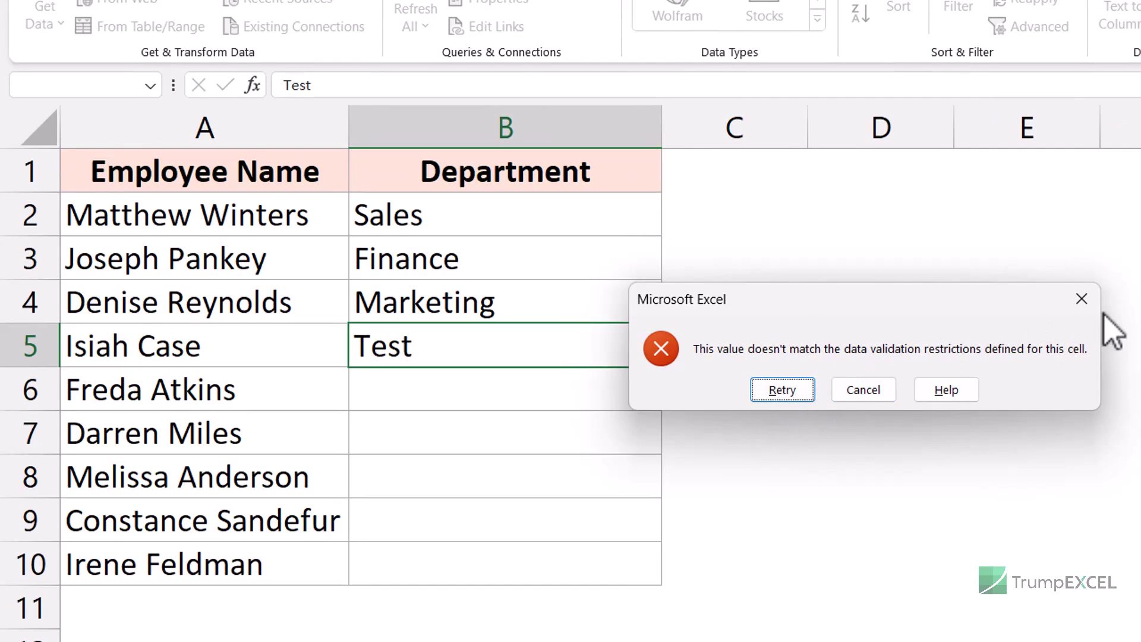
{"action": "key", "text": "Escape"}
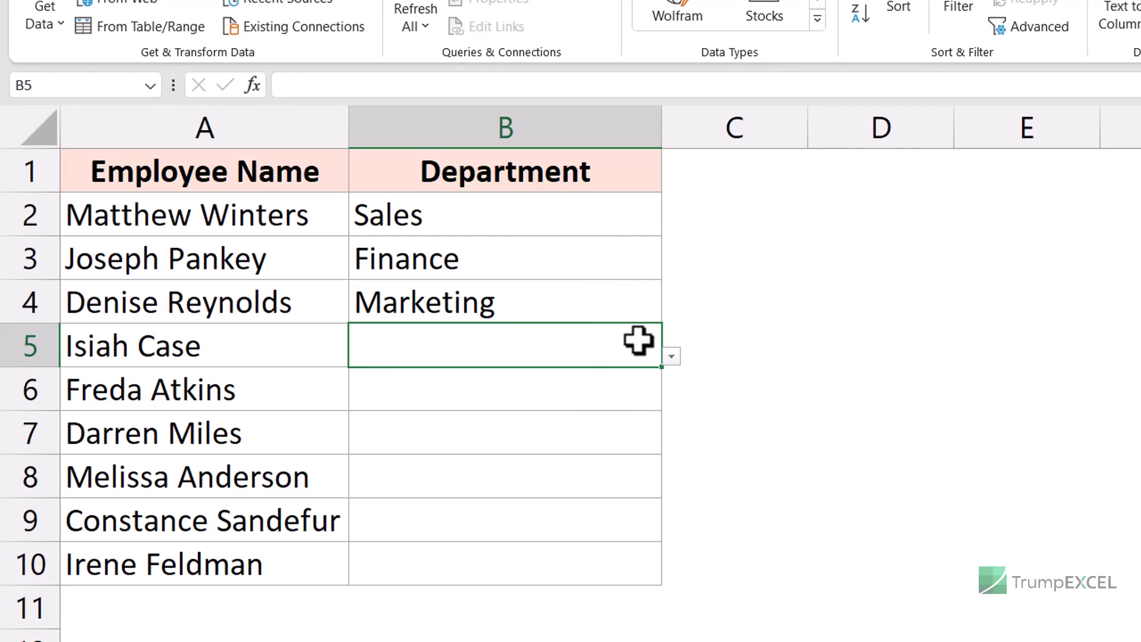
Enter Sales in cell B5, compare it with the drop-down options, and clear the cell.
{"action": "type", "text": "Sales"}
{"action": "key", "text": "Return"}
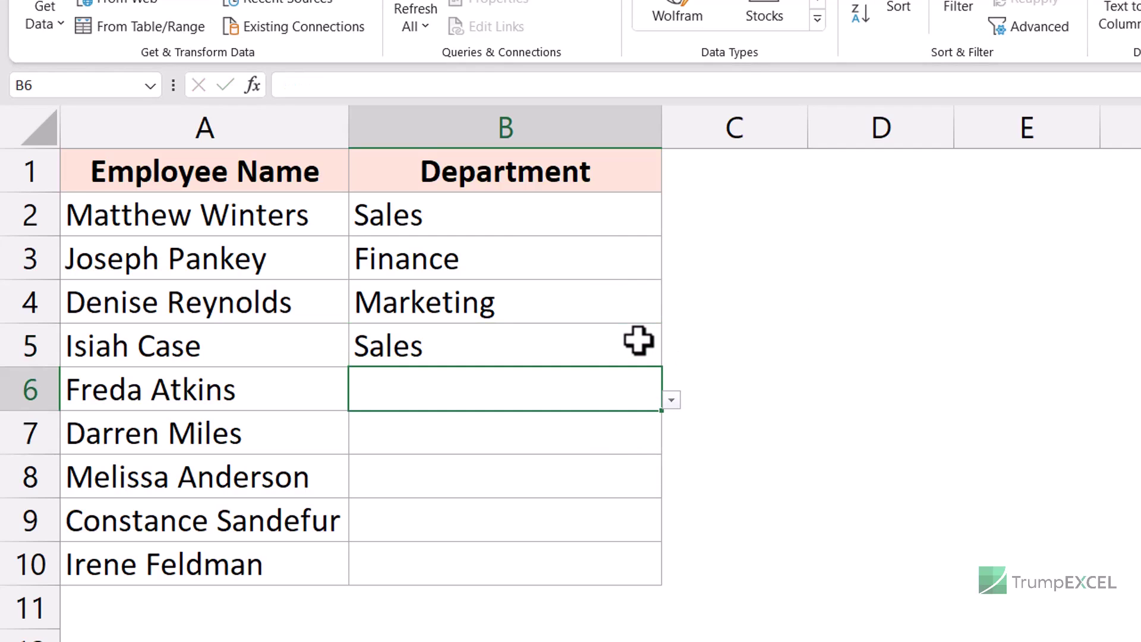
{"action": "left_click", "coordinate": [638, 340]}
{"action": "left_click", "coordinate": [671, 356]}
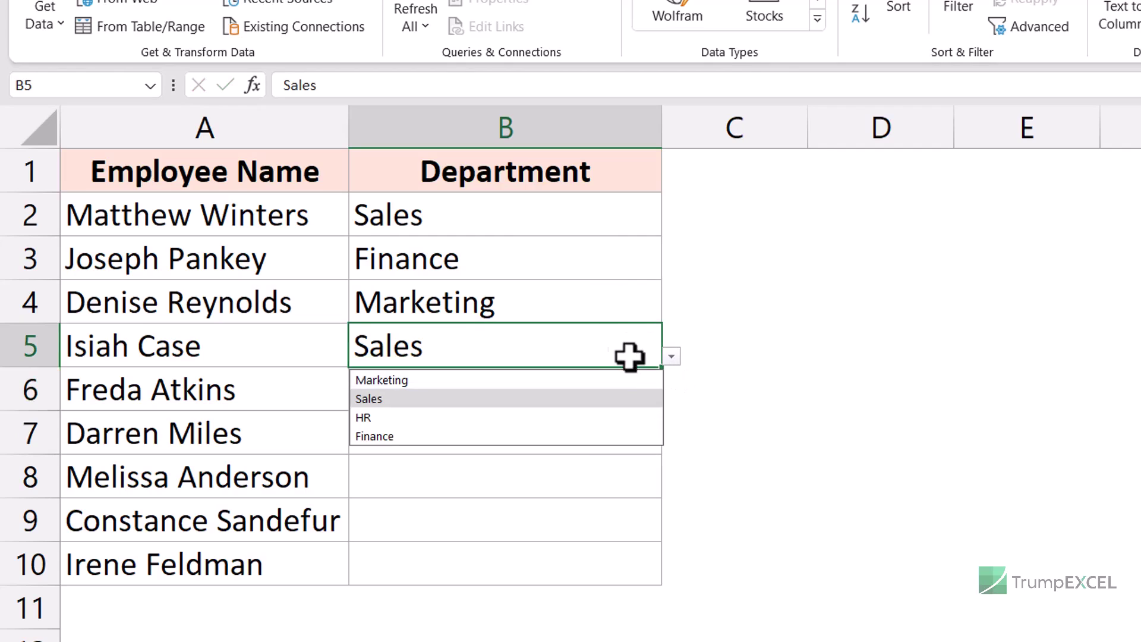
{"action": "left_click", "coordinate": [604, 346]}
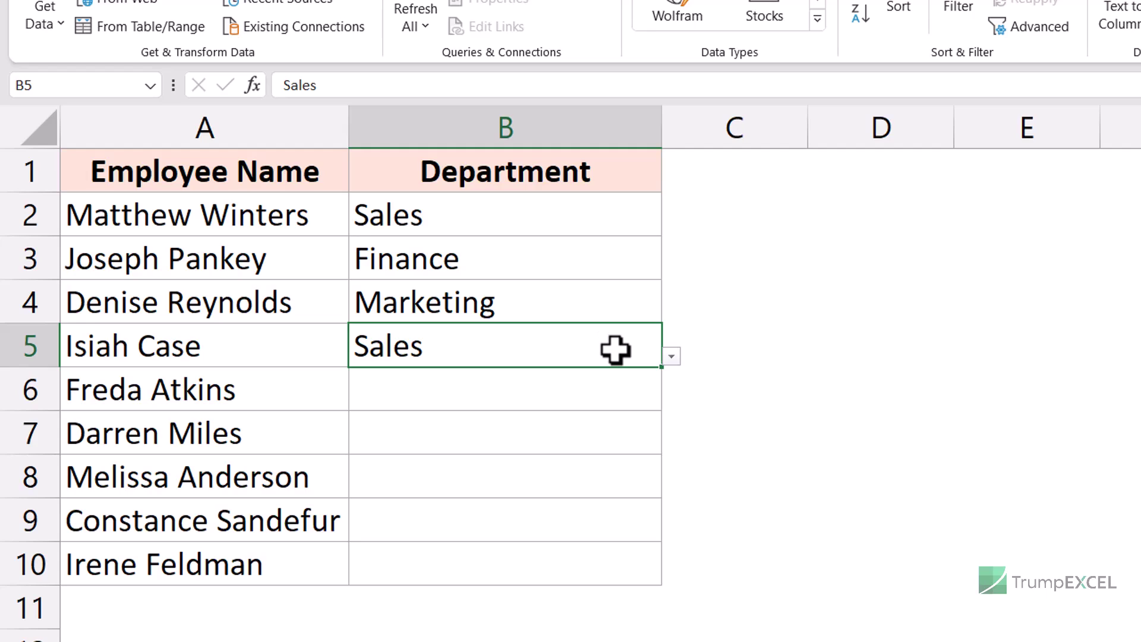
{"action": "key", "text": "Delete"}
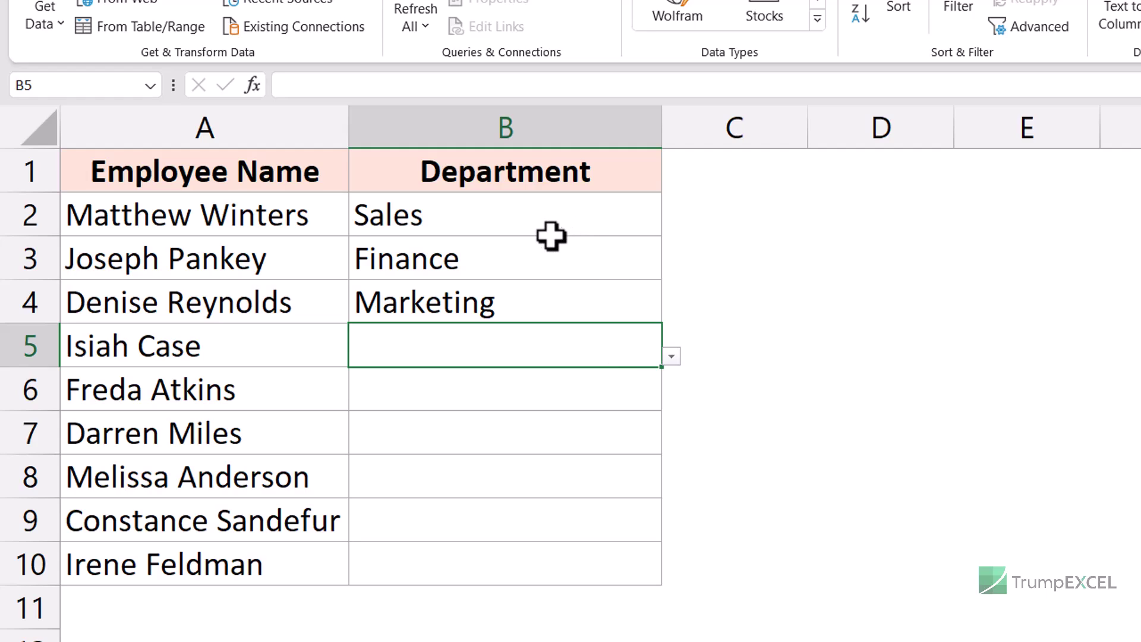
Open Data Validation for B2:B10 and review its list criteria and Error Alert options.
{"action": "left_click_drag", "start_coordinate": [541, 220], "coordinate": [552, 558]}
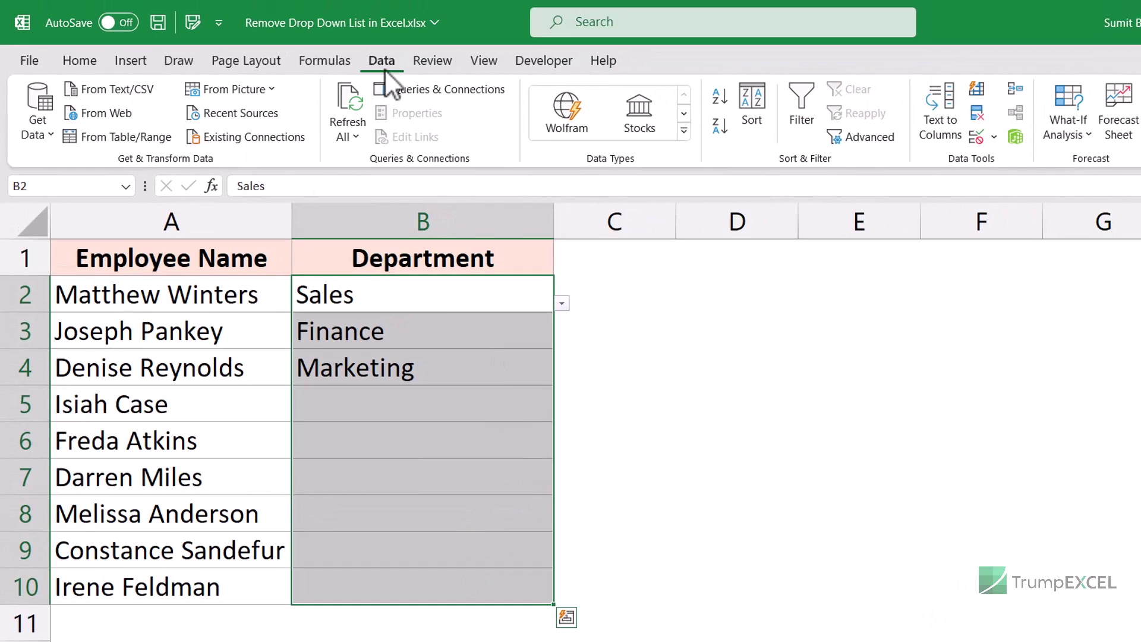
{"action": "left_click", "coordinate": [976, 138]}
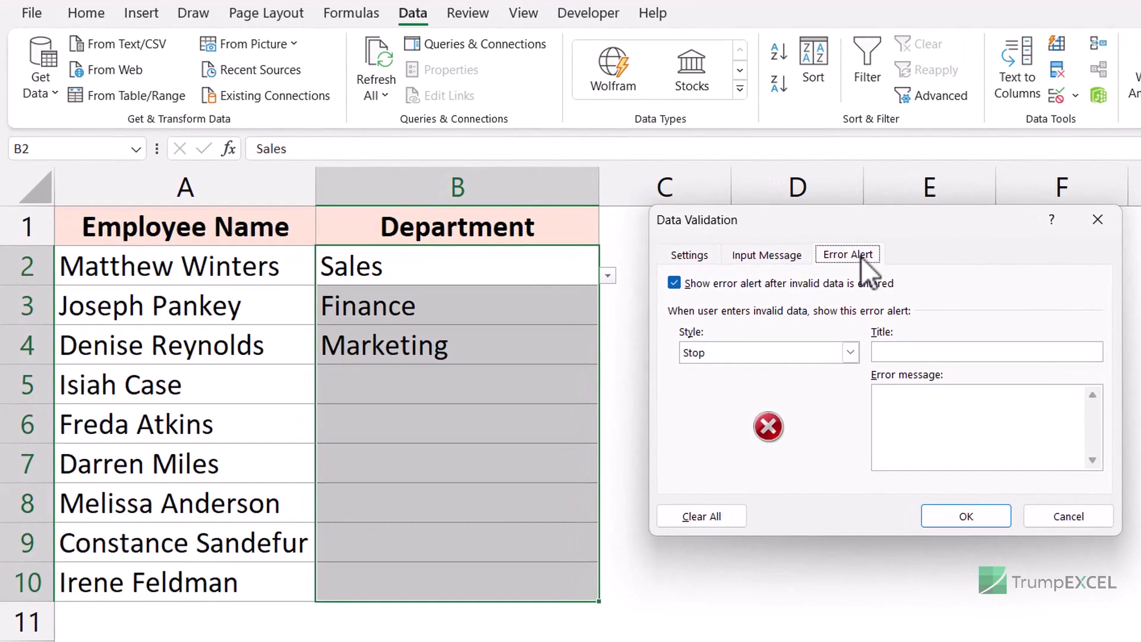
{"action": "left_click", "coordinate": [699, 260]}
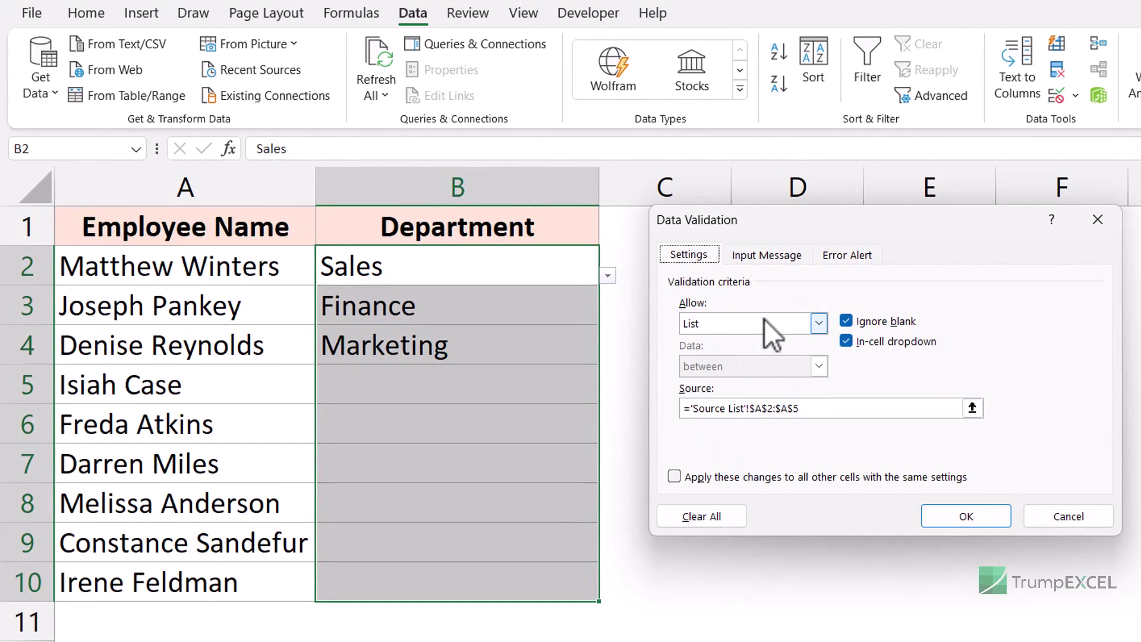
{"action": "left_click", "coordinate": [841, 260]}
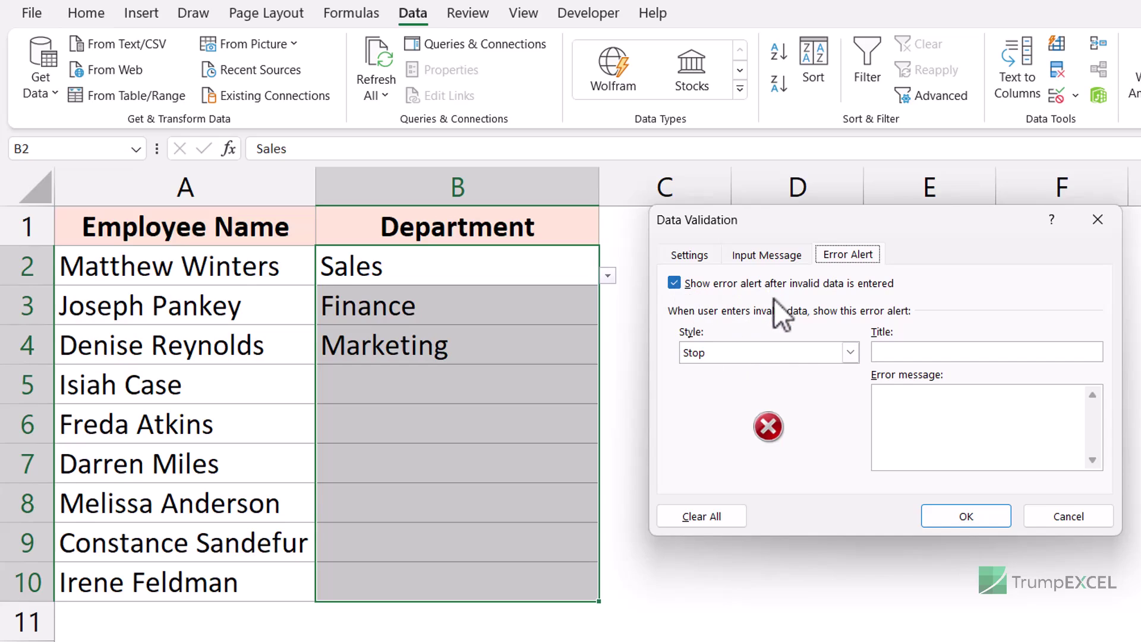
Set the error alert style to Information and turn off showing an error alert after invalid data for B2:B10.
{"action": "left_click", "coordinate": [850, 357]}
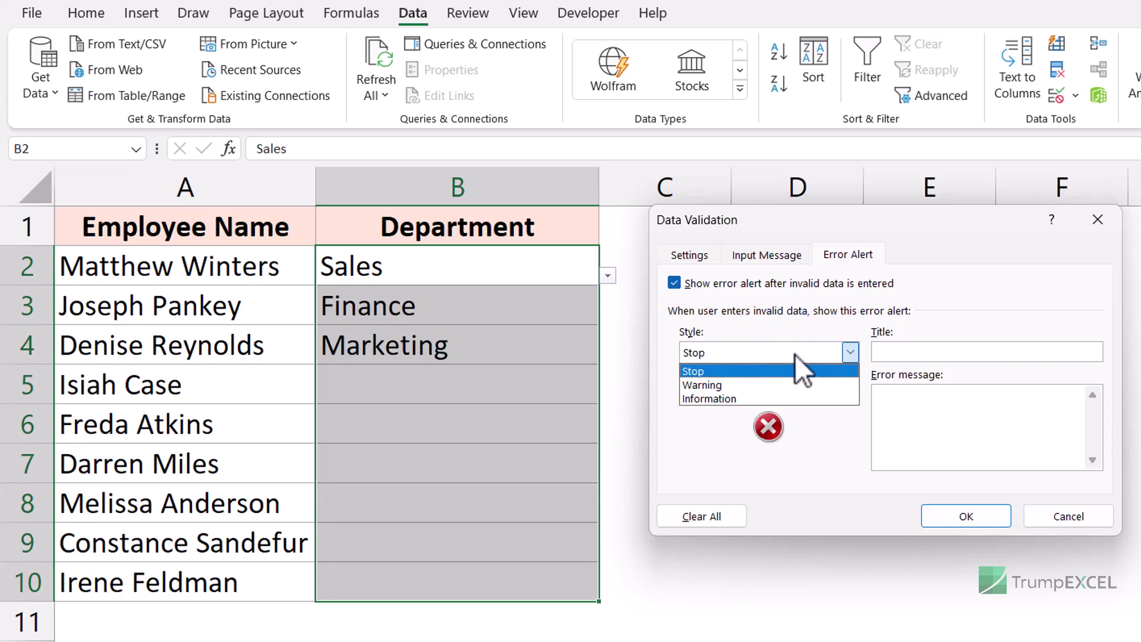
{"action": "left_click", "coordinate": [811, 384]}
{"action": "left_click", "coordinate": [848, 355]}
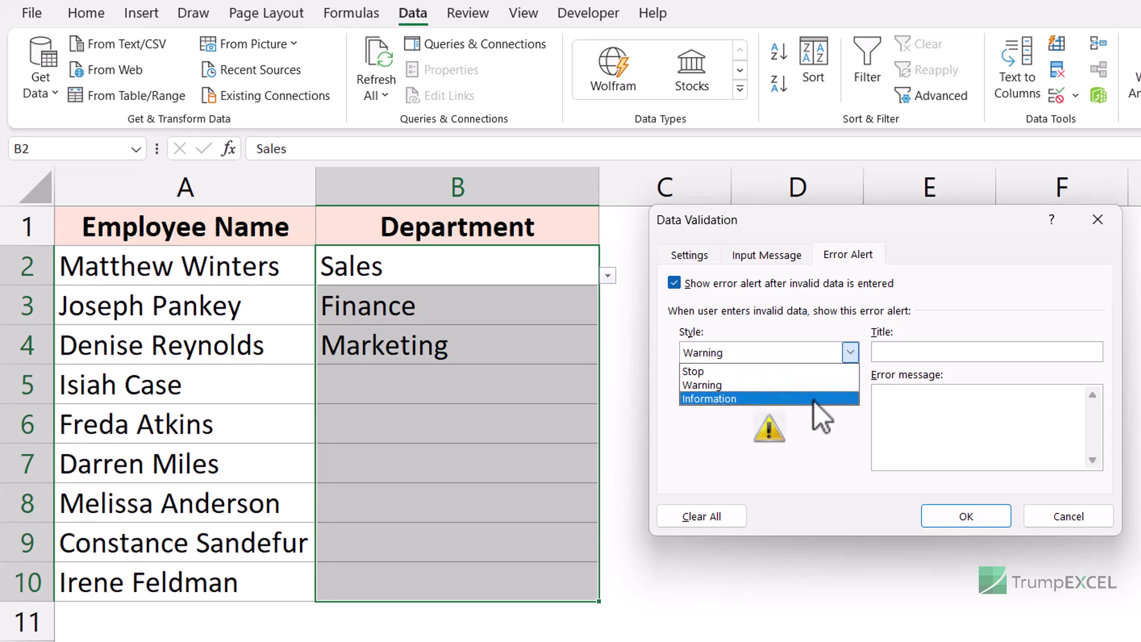
{"action": "left_click", "coordinate": [813, 400]}
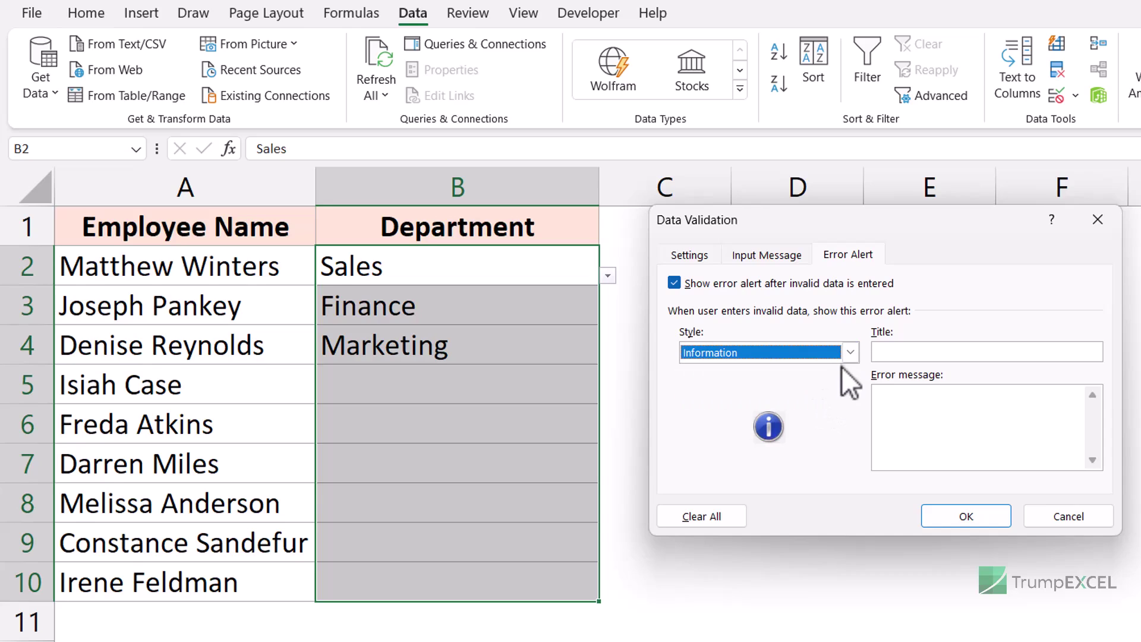
{"action": "left_click", "coordinate": [683, 282]}
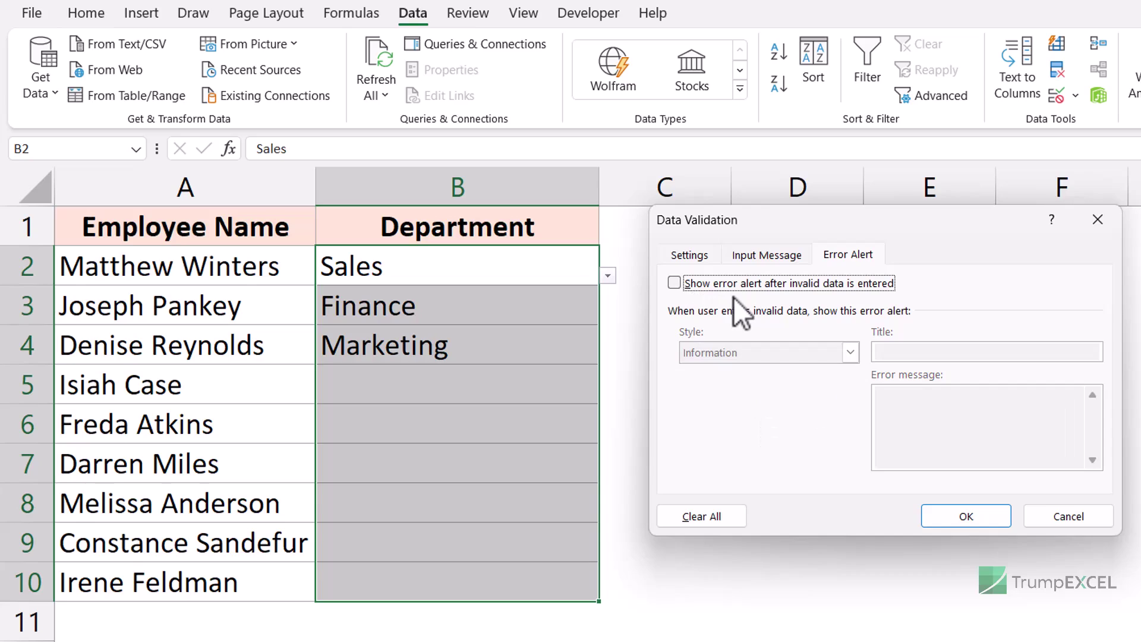
{"action": "left_click", "coordinate": [950, 516]}
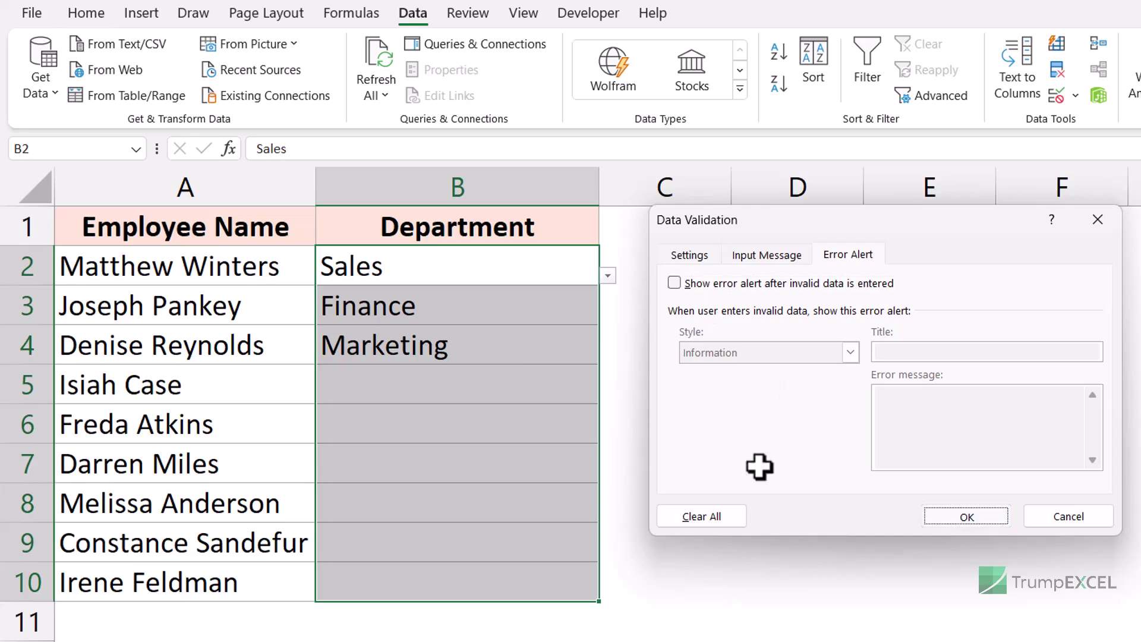
View the drop-down options in B5 and enter Training, a department outside the list.
{"action": "left_click", "coordinate": [520, 389]}
{"action": "left_click", "coordinate": [608, 394]}
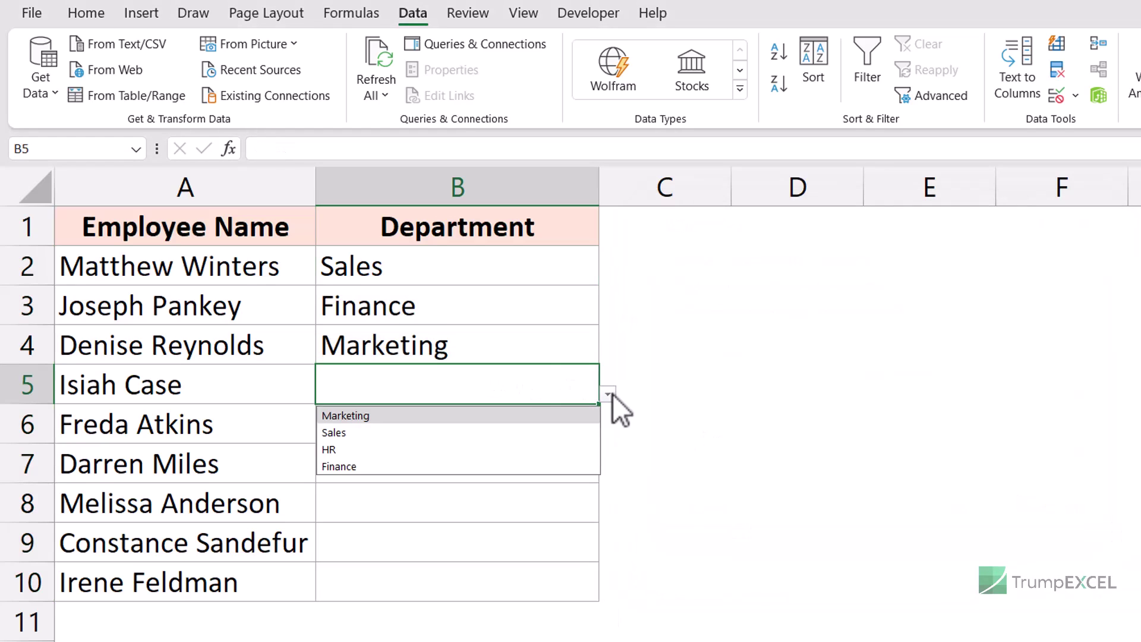
{"action": "left_click", "coordinate": [543, 387]}
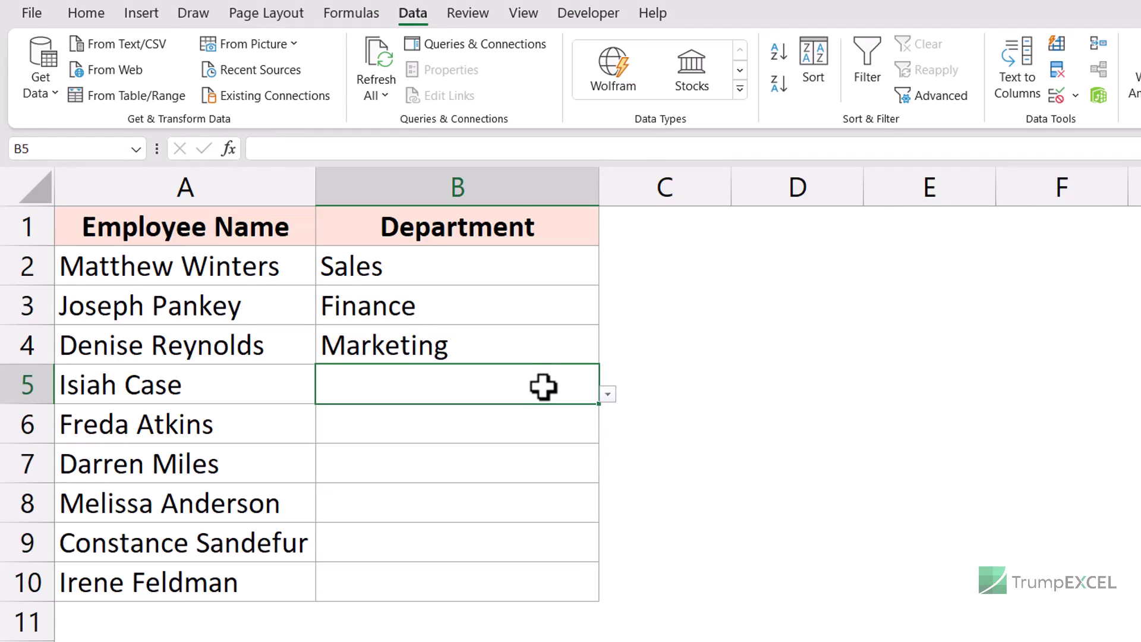
{"action": "type", "text": "Training"}
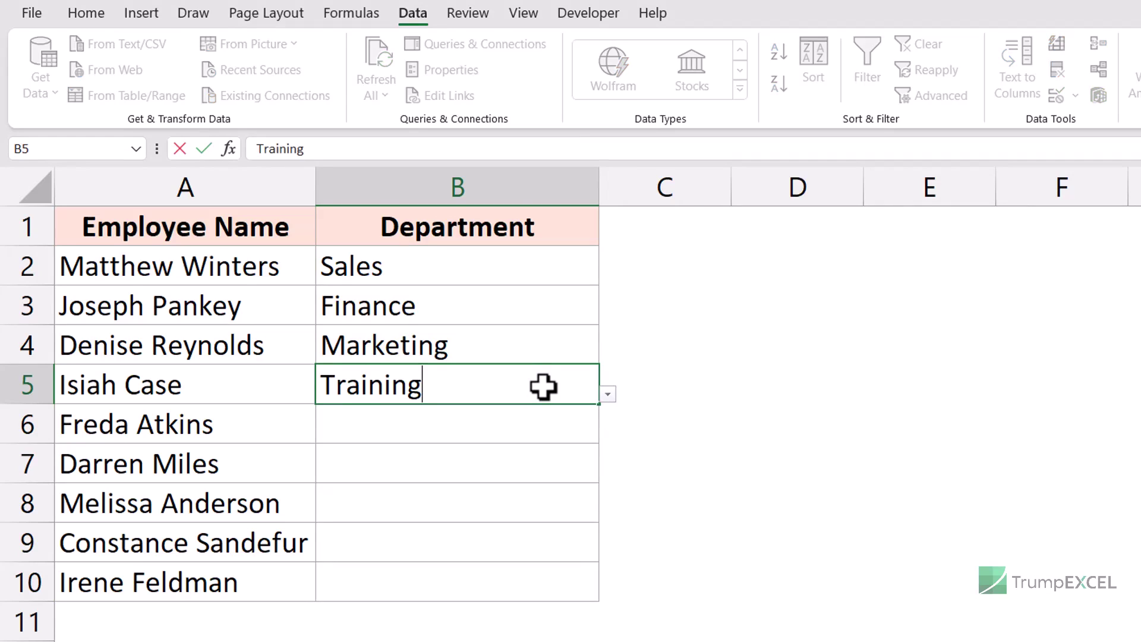
{"action": "key", "text": "Return"}
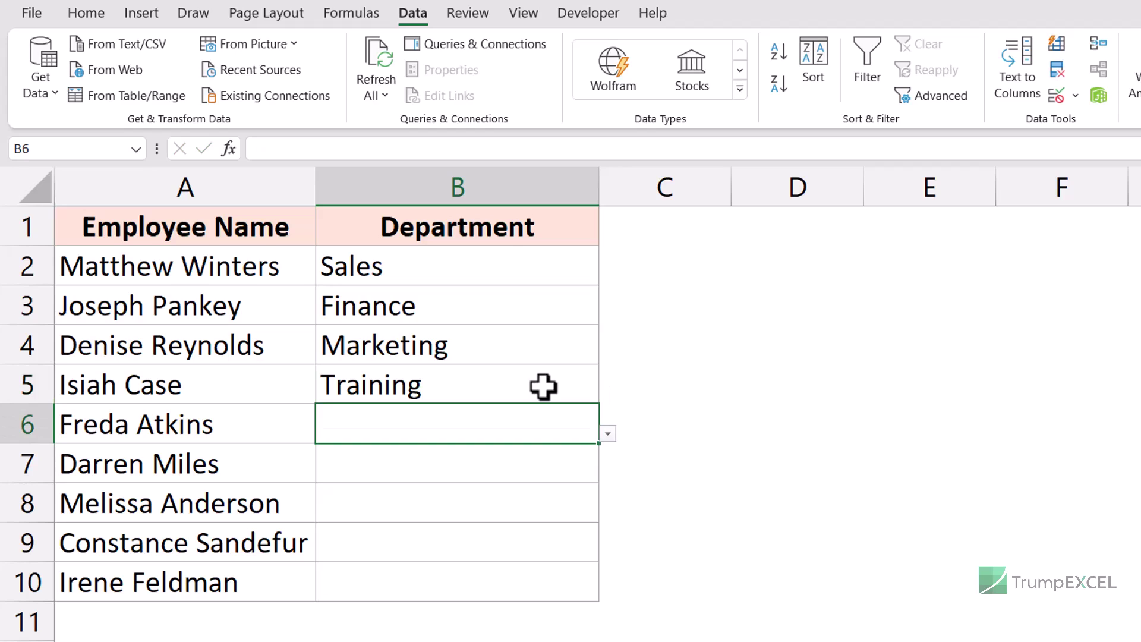
Inspect the entry in B5 and view the drop-down options in B6.
{"action": "left_click", "coordinate": [543, 387]}
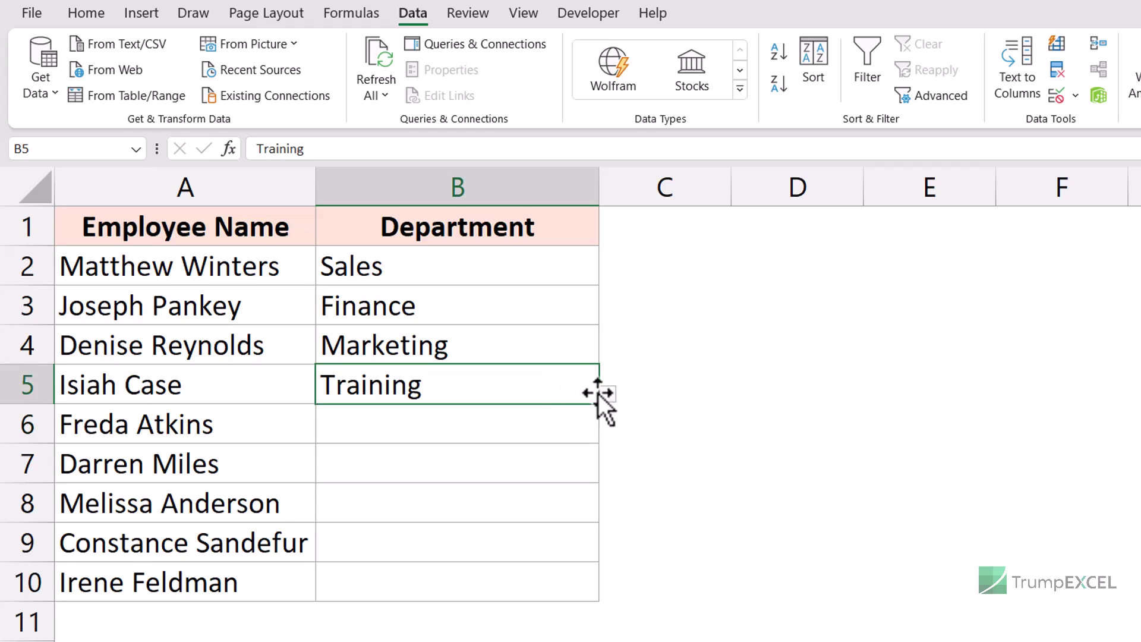
{"action": "left_click", "coordinate": [565, 421]}
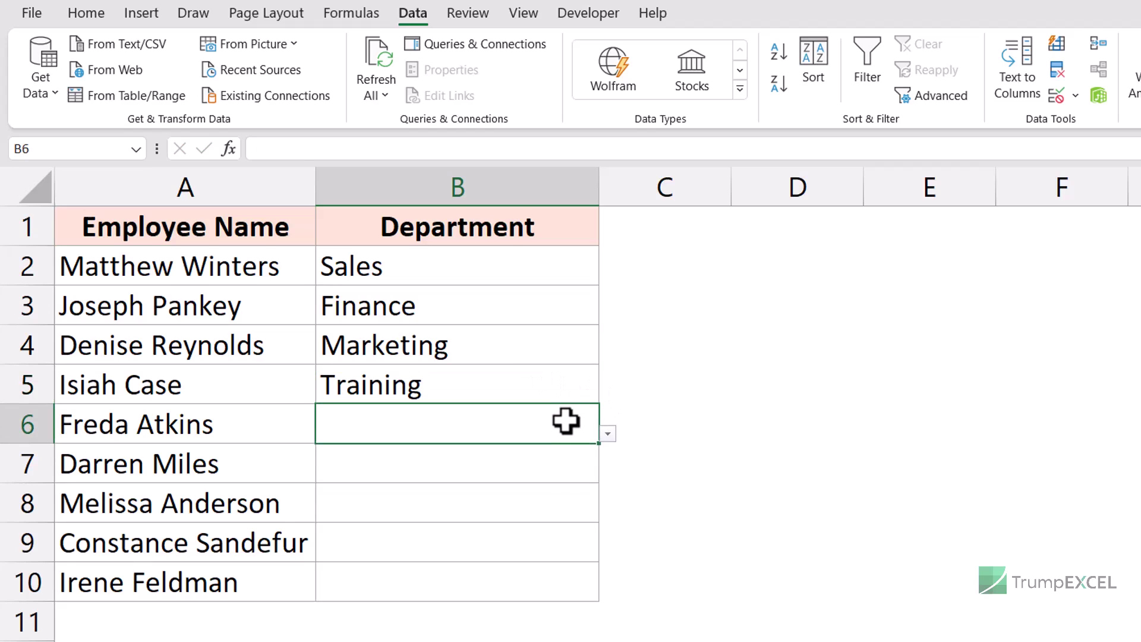
{"action": "left_click", "coordinate": [608, 435]}
{"action": "left_click", "coordinate": [562, 431]}
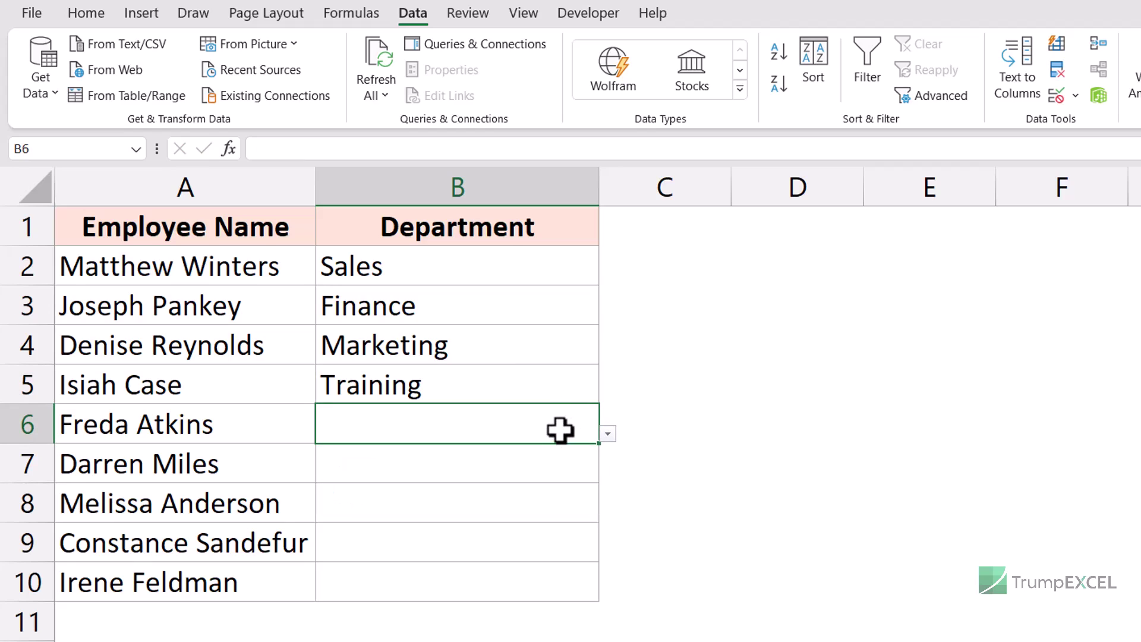
Re-enable the error alert after invalid data for B2:B10 and set its style to Warning.
{"action": "left_click_drag", "start_coordinate": [494, 275], "coordinate": [485, 582]}
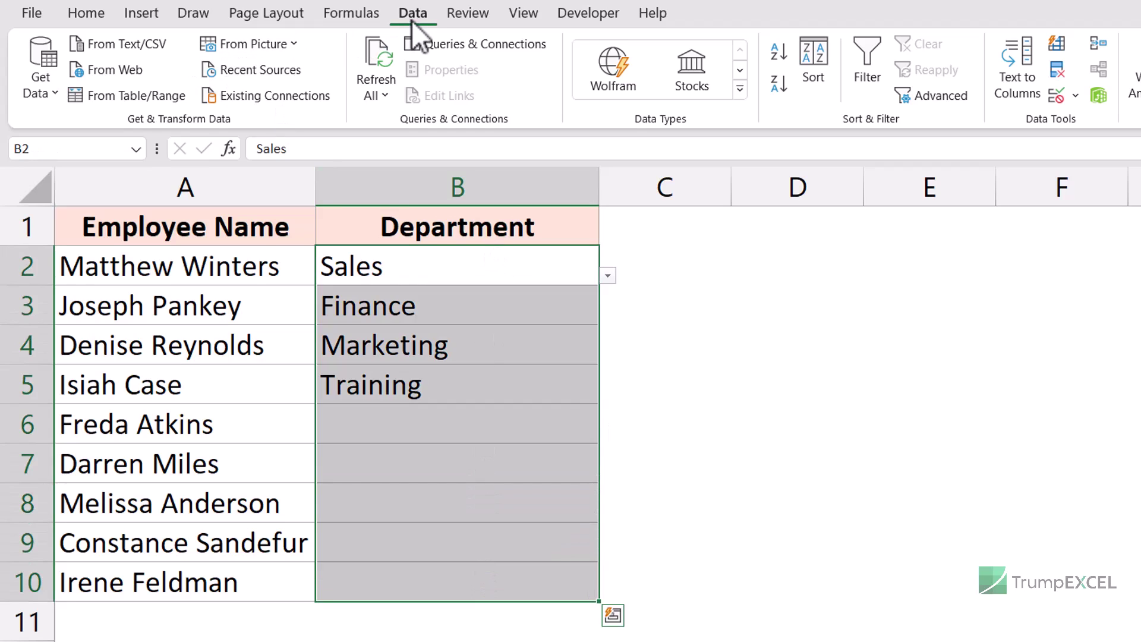
{"action": "left_click", "coordinate": [1053, 96]}
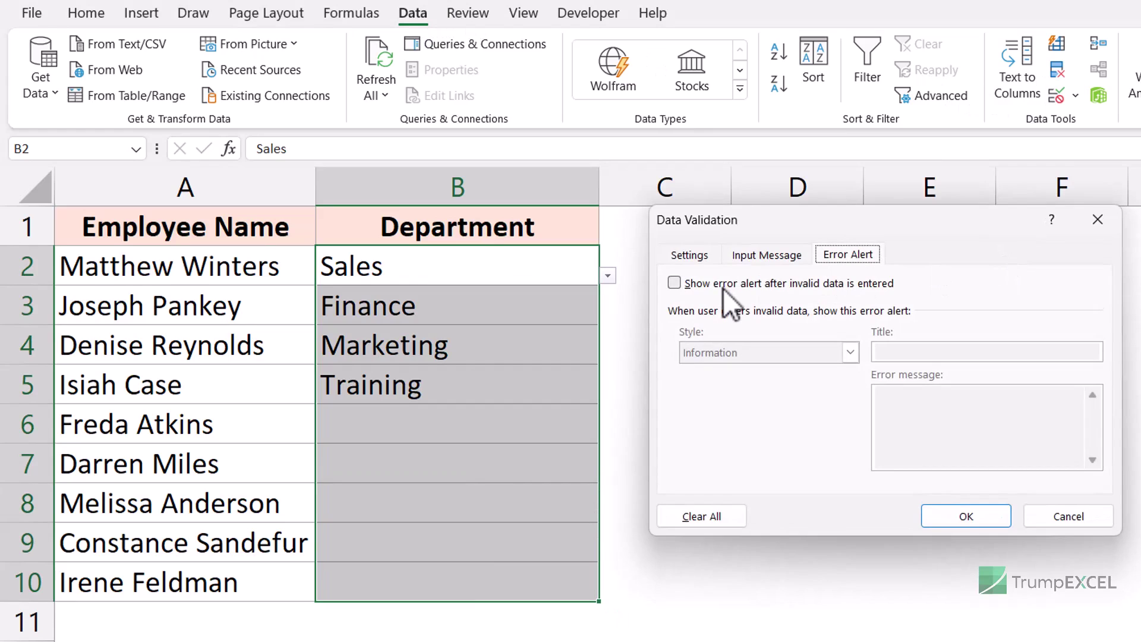
{"action": "left_click", "coordinate": [723, 288]}
{"action": "left_click", "coordinate": [850, 352]}
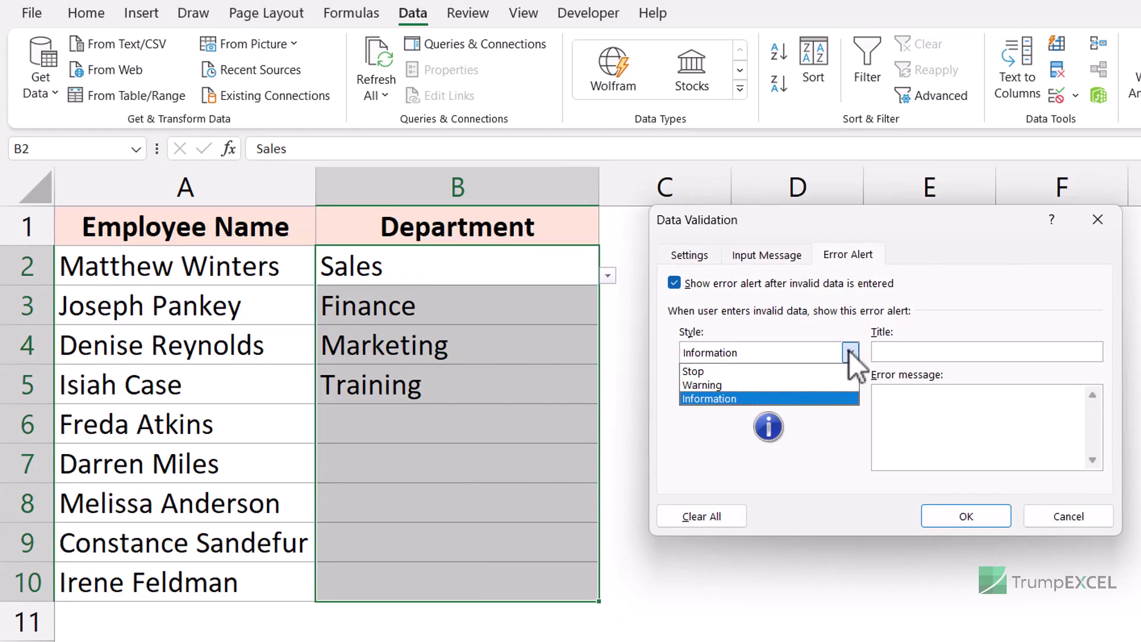
{"action": "left_click", "coordinate": [779, 402]}
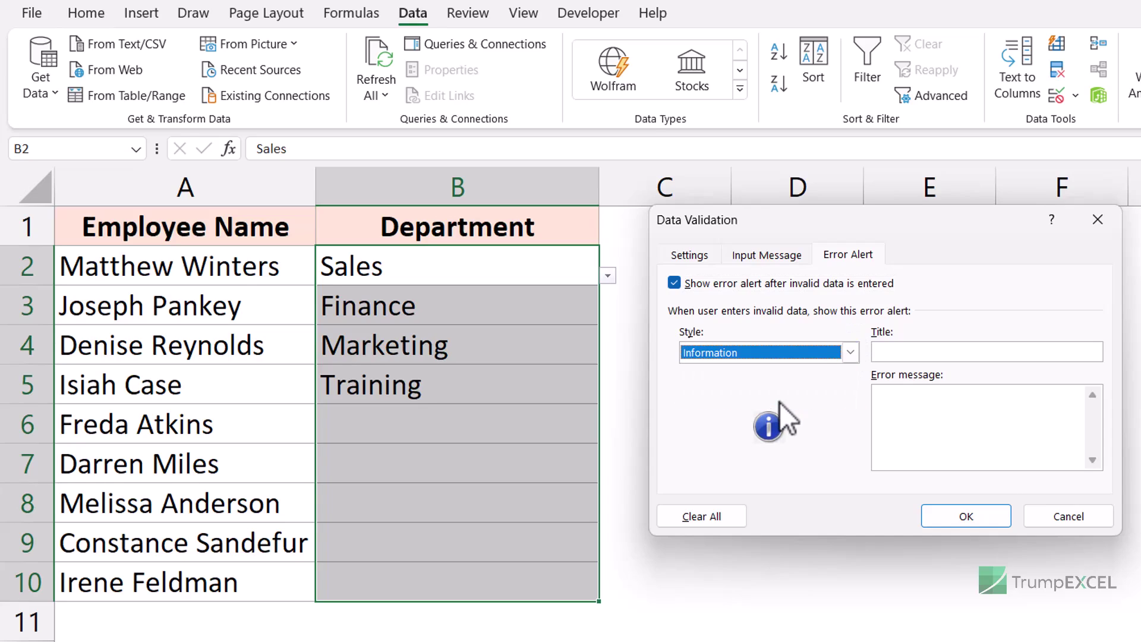
{"action": "left_click", "coordinate": [846, 359]}
{"action": "left_click", "coordinate": [815, 387]}
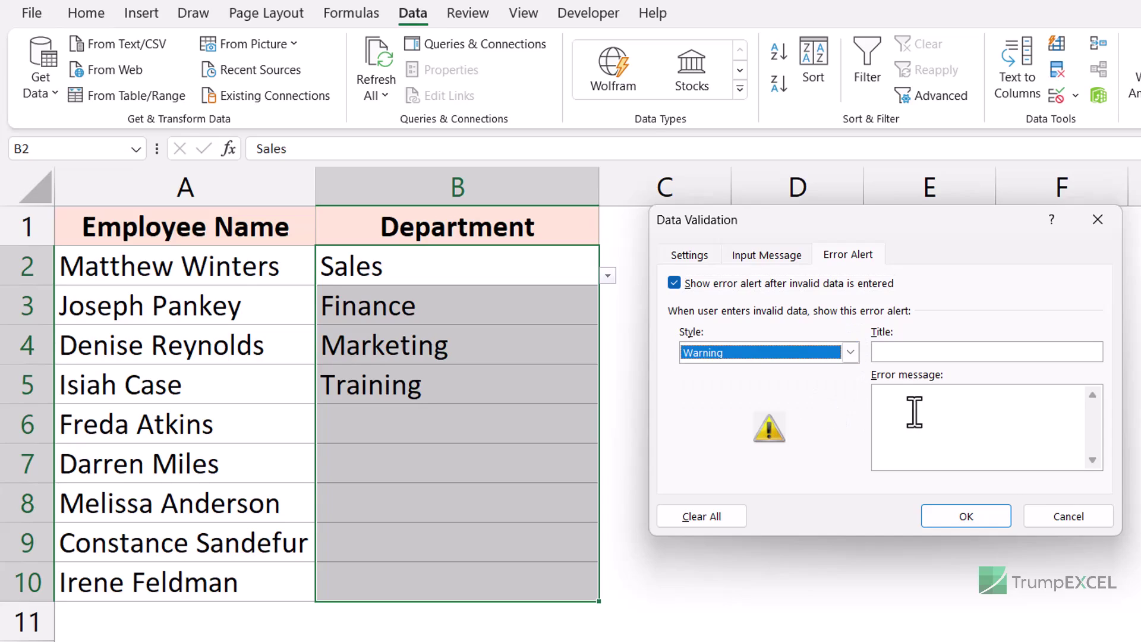
{"action": "left_click", "coordinate": [959, 524]}
Enter Training in cell B6, accept the value despite the validation warning, and reselect the cell.
{"action": "left_click", "coordinate": [518, 431]}
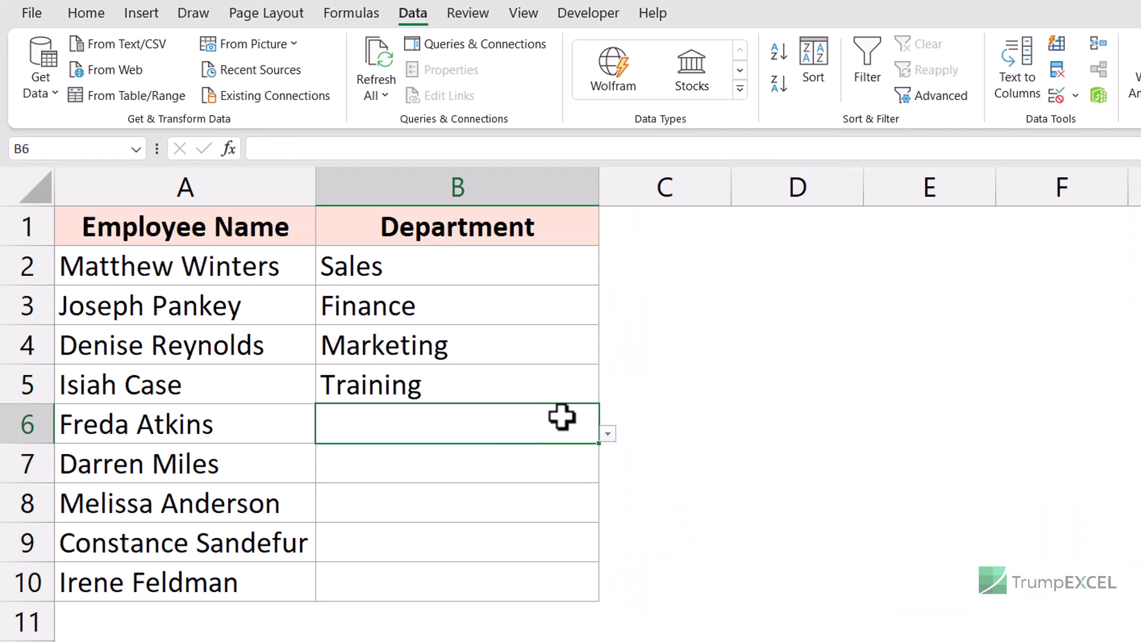
{"action": "type", "text": "Training"}
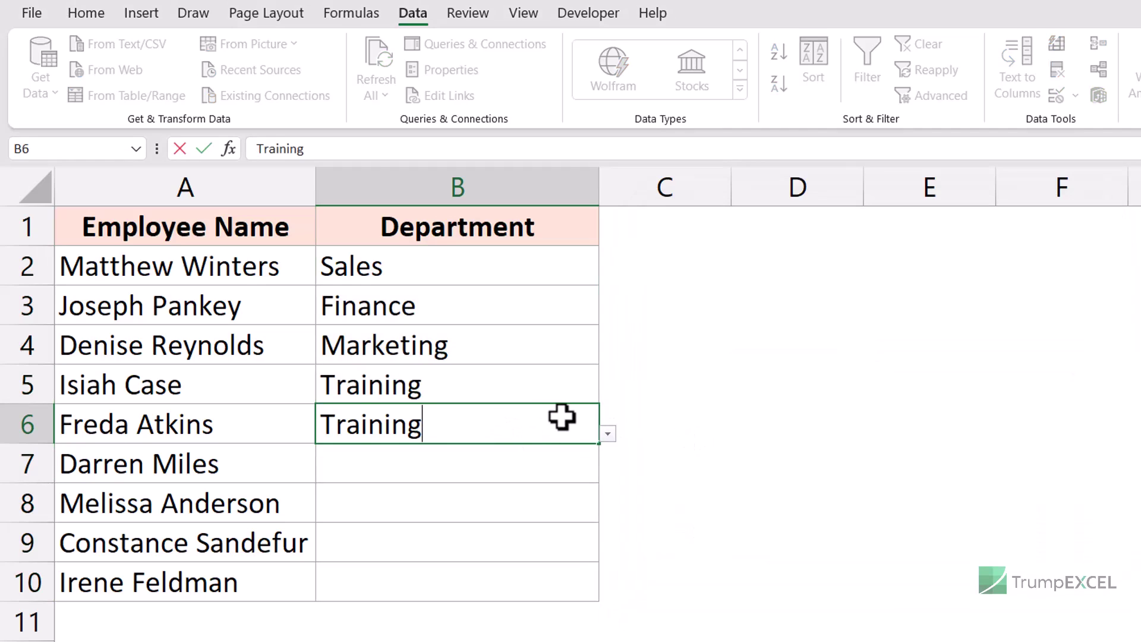
{"action": "key", "text": "Return"}
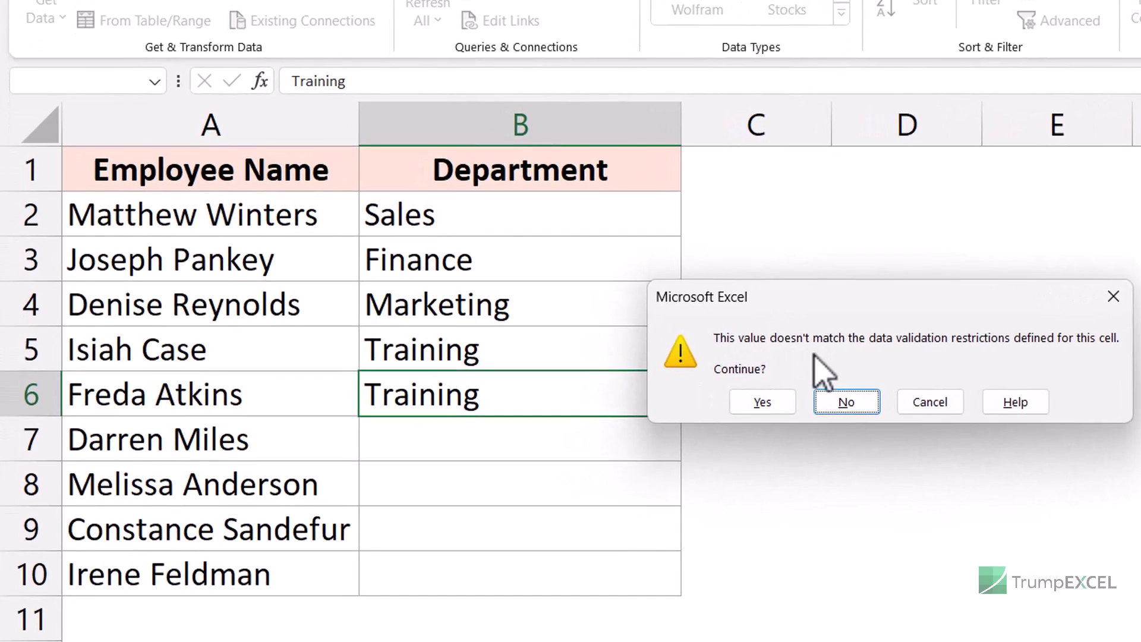
{"action": "left_click", "coordinate": [779, 405]}
{"action": "left_click", "coordinate": [571, 389]}
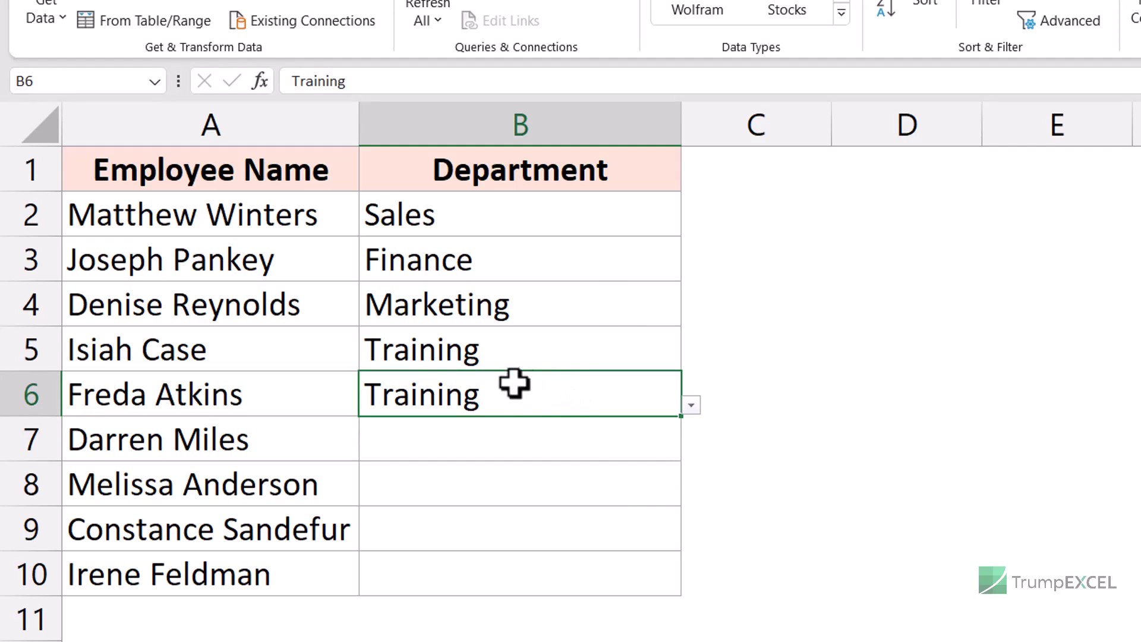